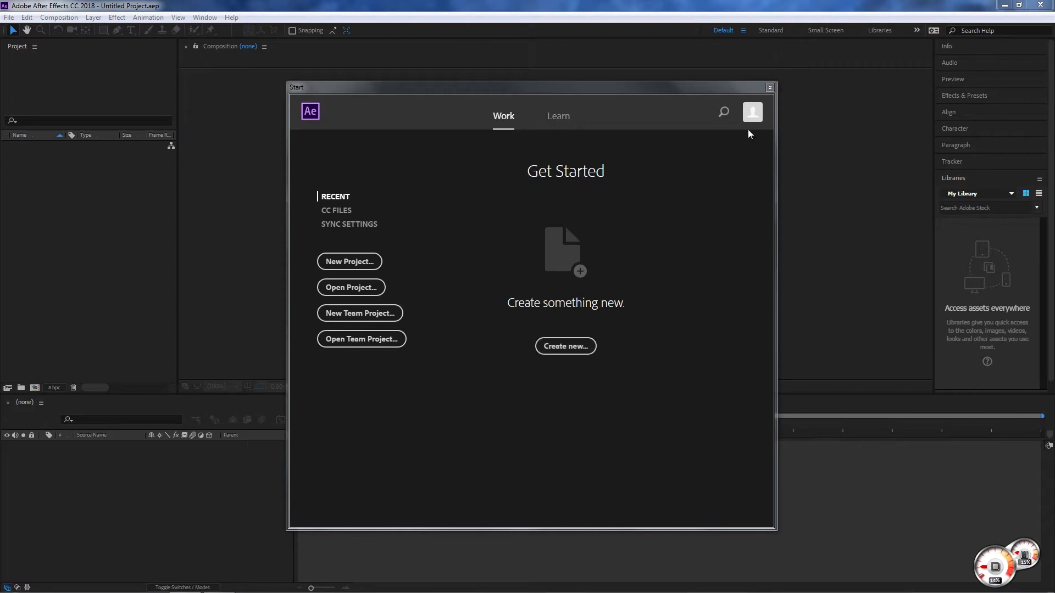
Close the Start screen with Create new to open an empty untitled project
{"action": "left_click", "coordinate": [565, 351]}
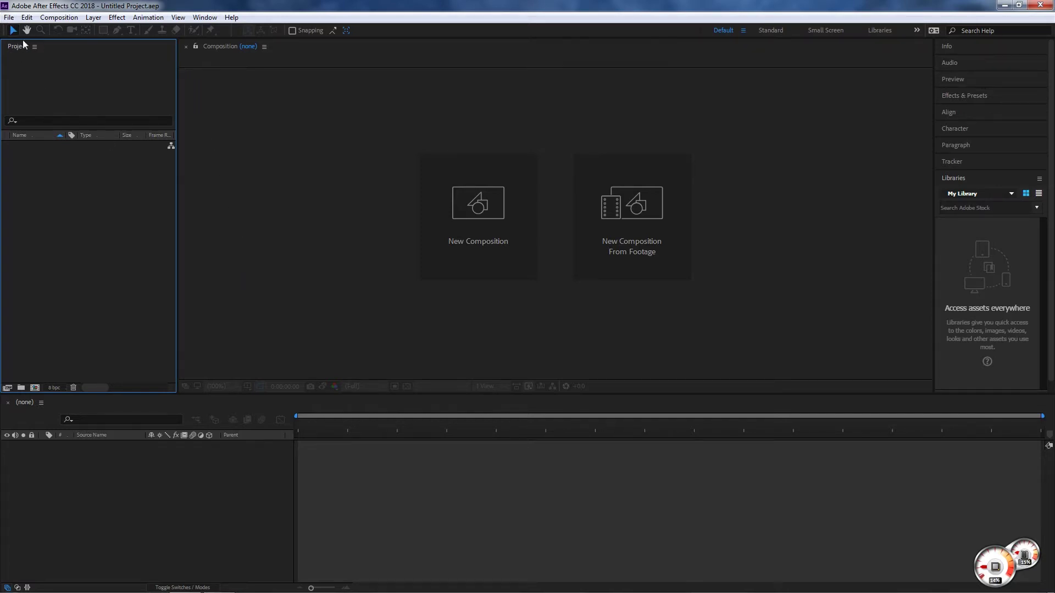
{"action": "left_click", "coordinate": [91, 20]}
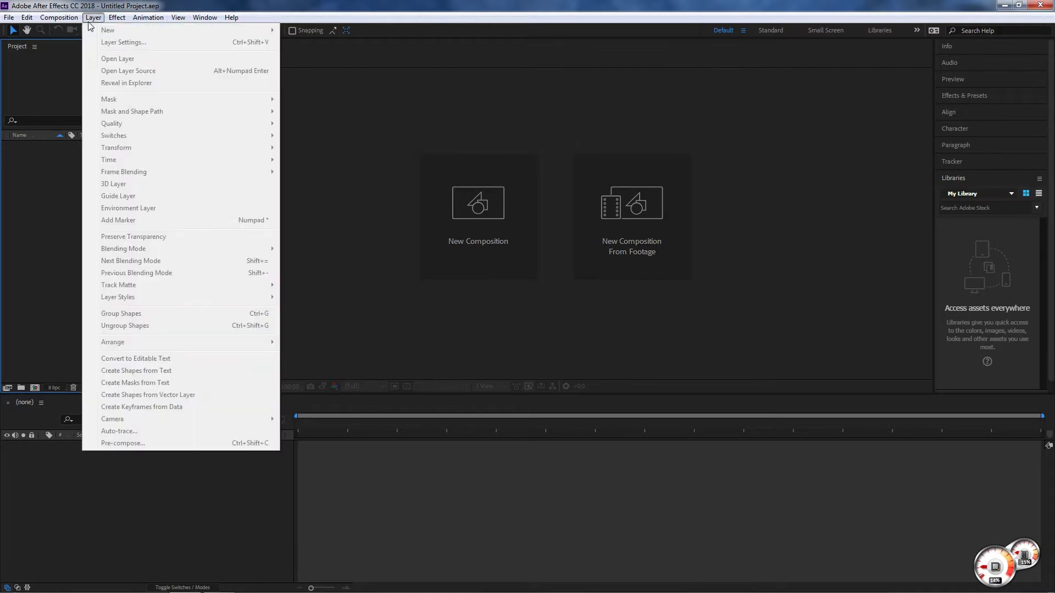
{"action": "mouse_move", "coordinate": [147, 21]}
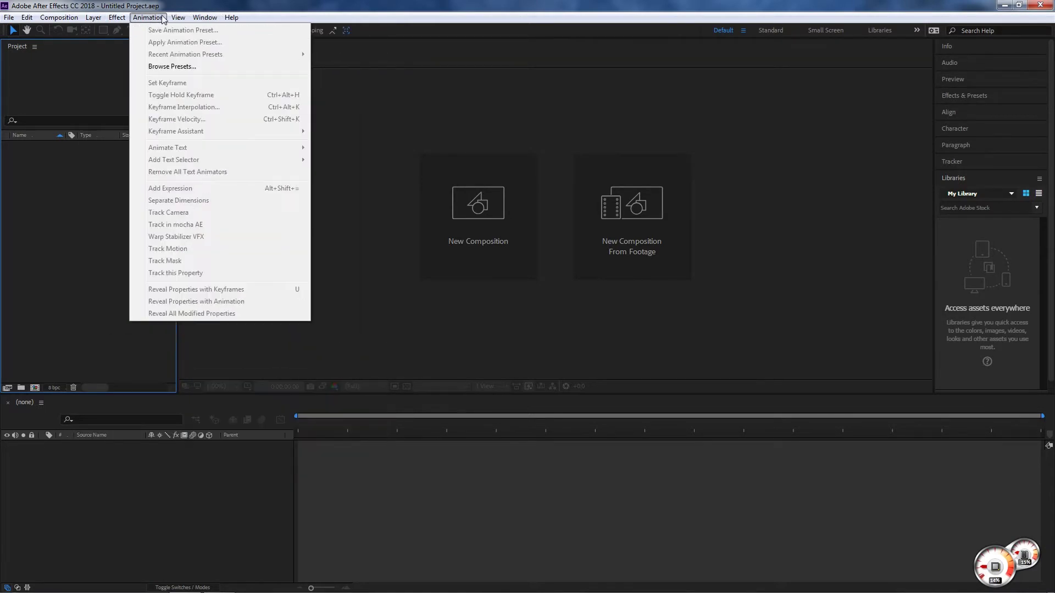
{"action": "mouse_move", "coordinate": [93, 19]}
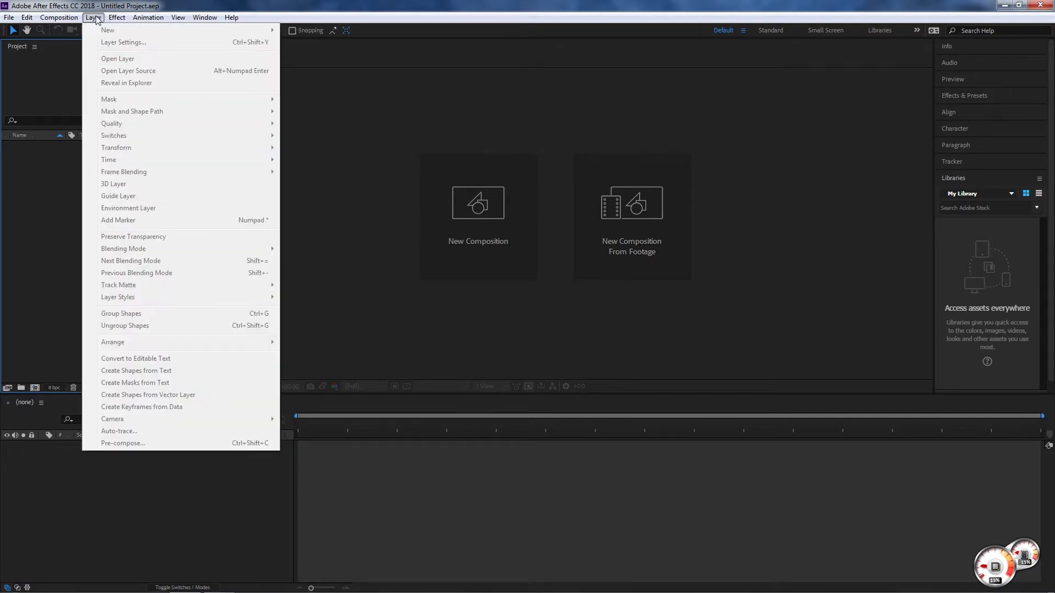
{"action": "left_click", "coordinate": [255, 218]}
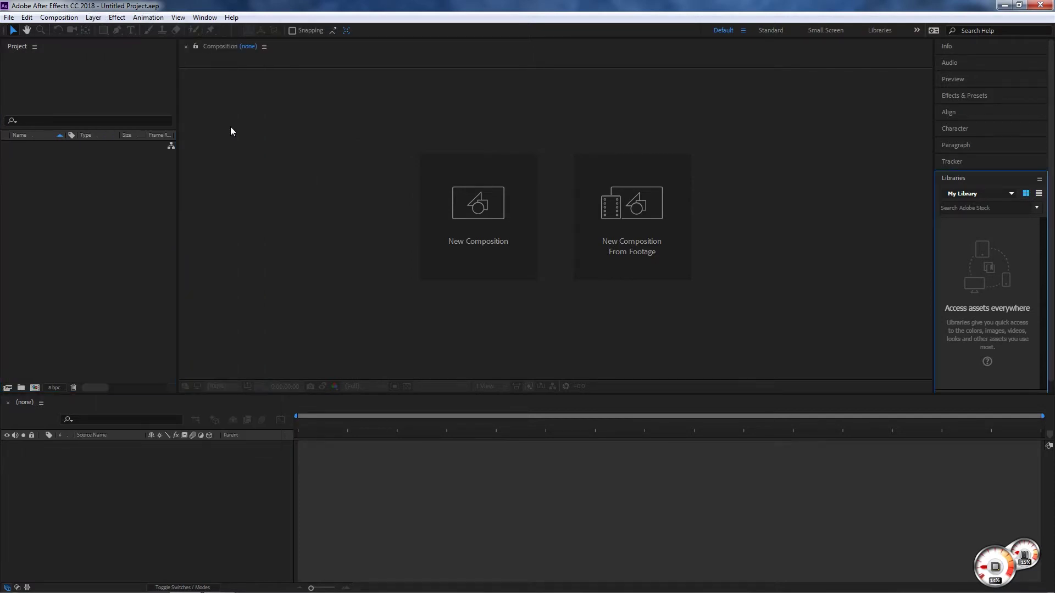
{"action": "left_click", "coordinate": [72, 229]}
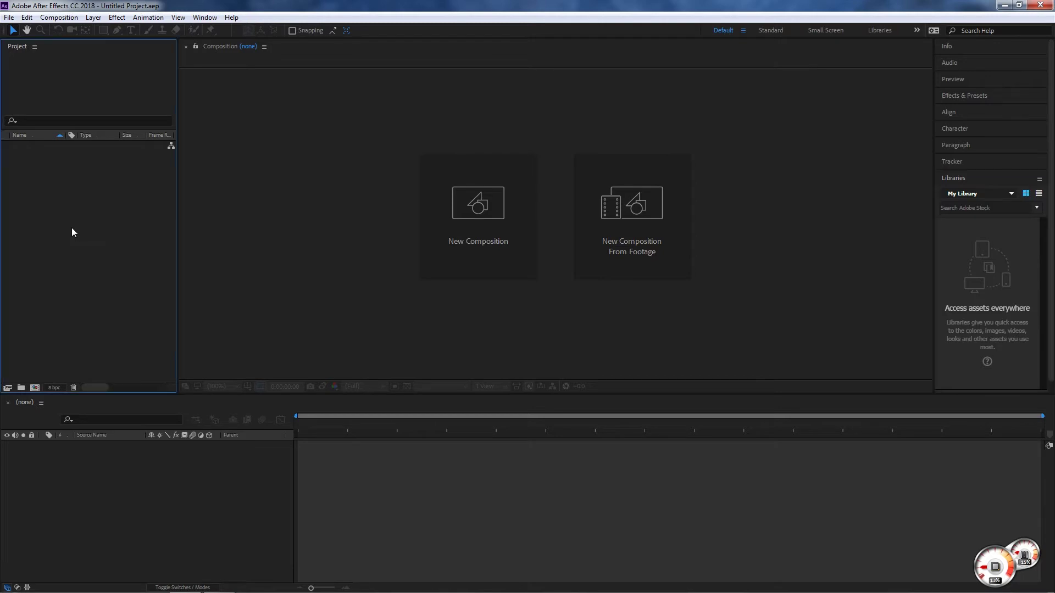
{"action": "left_click", "coordinate": [238, 196]}
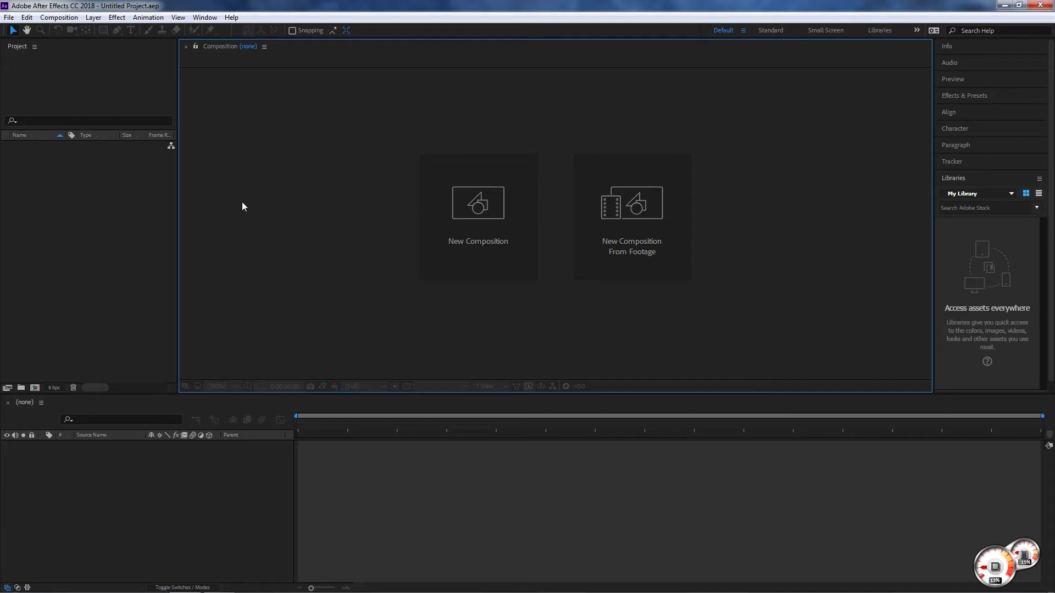
{"action": "left_click", "coordinate": [147, 262]}
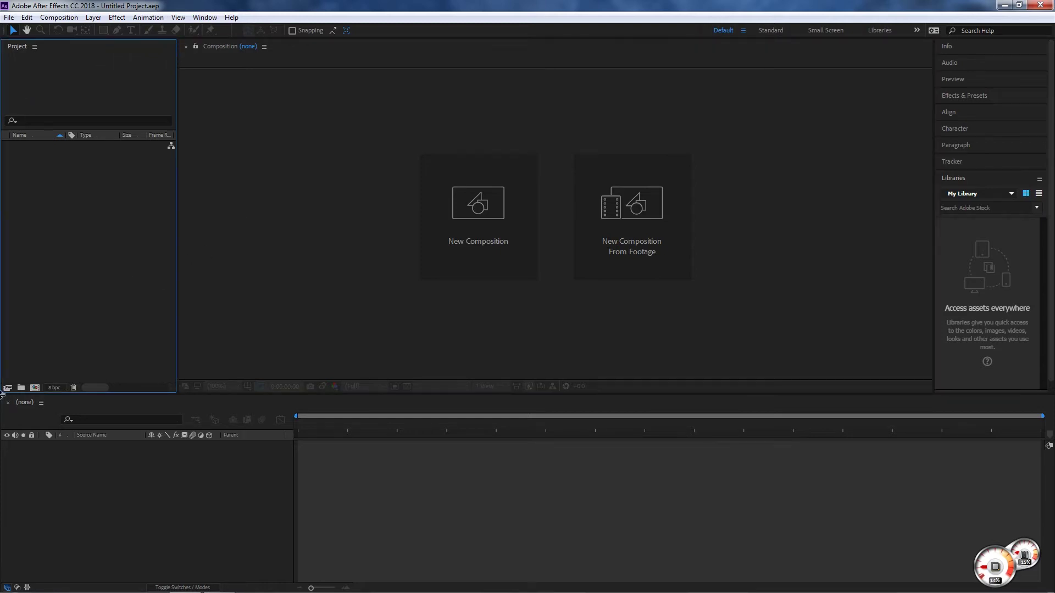
{"action": "left_click", "coordinate": [310, 297]}
{"action": "left_click", "coordinate": [133, 278]}
Shorten the Timeline panel, test the Project panel's width, and start moving it over the composition area
{"action": "left_click_drag", "start_coordinate": [224, 395], "coordinate": [183, 448]}
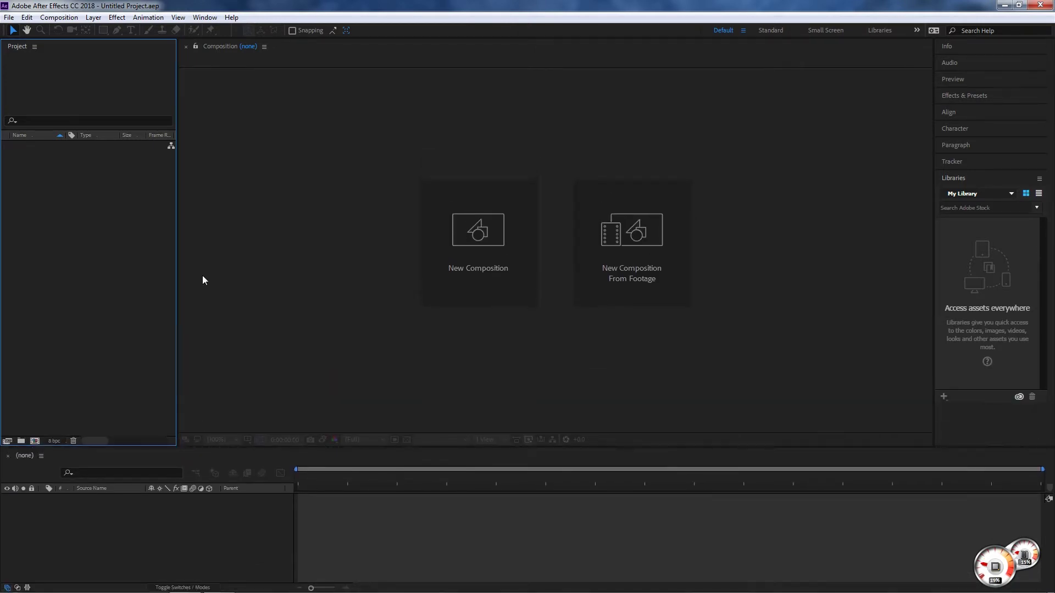
{"action": "mouse_move", "coordinate": [171, 257]}
{"action": "left_mouse_down"}
{"action": "mouse_move", "coordinate": [189, 252]}
{"action": "mouse_move", "coordinate": [176, 267]}
{"action": "left_mouse_up"}
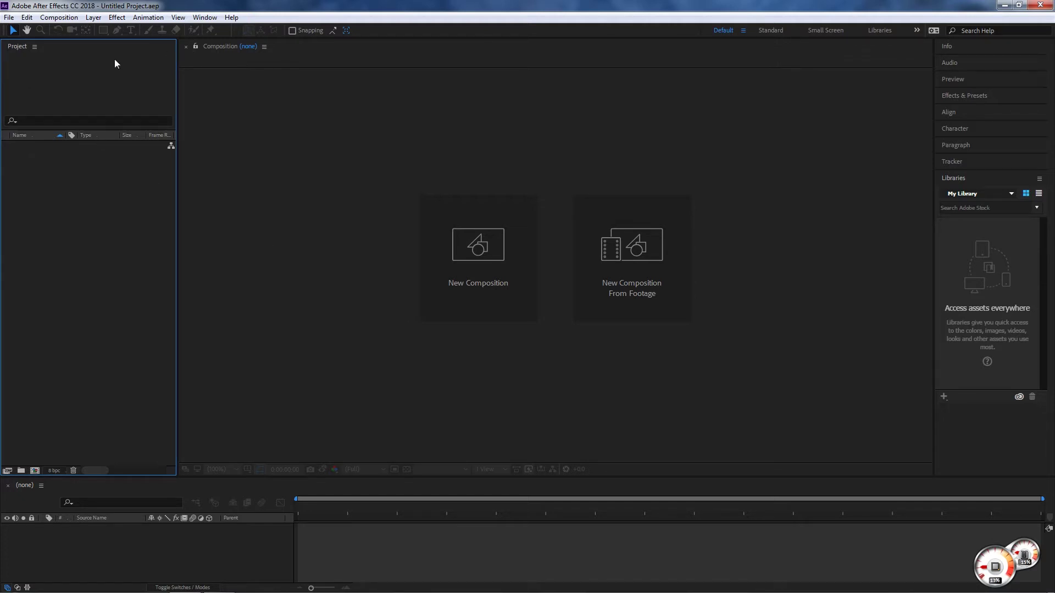
{"action": "left_click_drag", "start_coordinate": [115, 64], "coordinate": [22, 103]}
Dock the Project panel as a tab in the Composition panel group
{"action": "left_click_drag", "start_coordinate": [13, 54], "coordinate": [517, 259]}
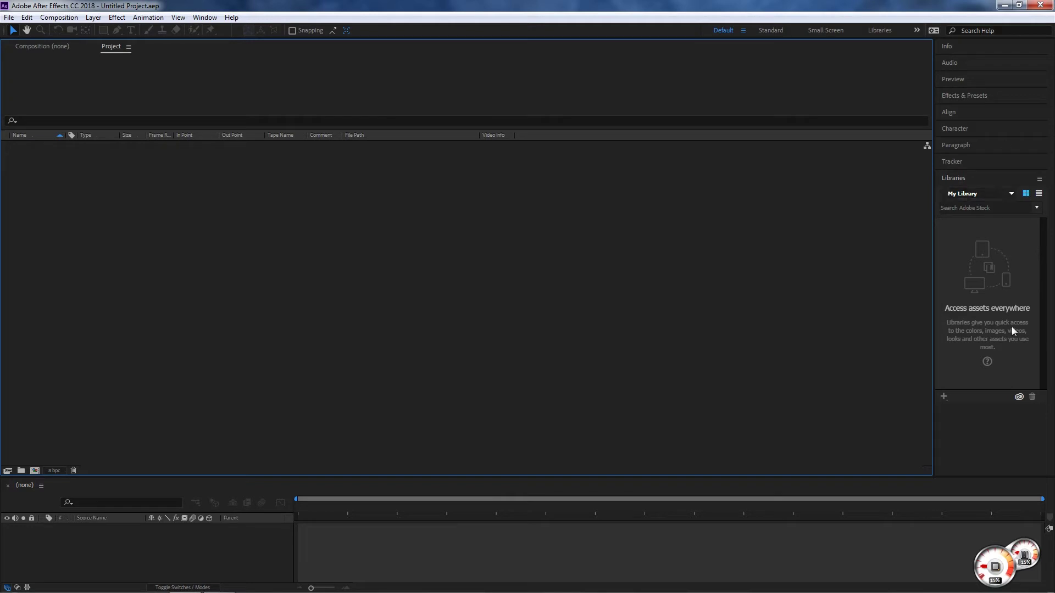
Show the Audio panel with Ctrl+4 and move the Project panel to the left edge, then the right column
{"action": "key", "text": "ctrl+4"}
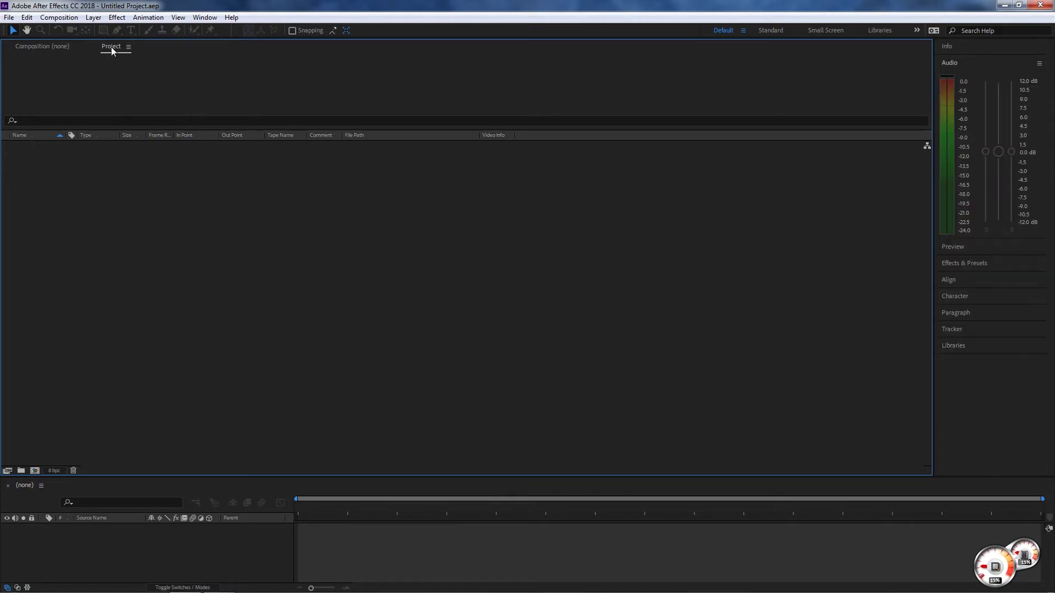
{"action": "left_click_drag", "start_coordinate": [110, 49], "coordinate": [22, 157]}
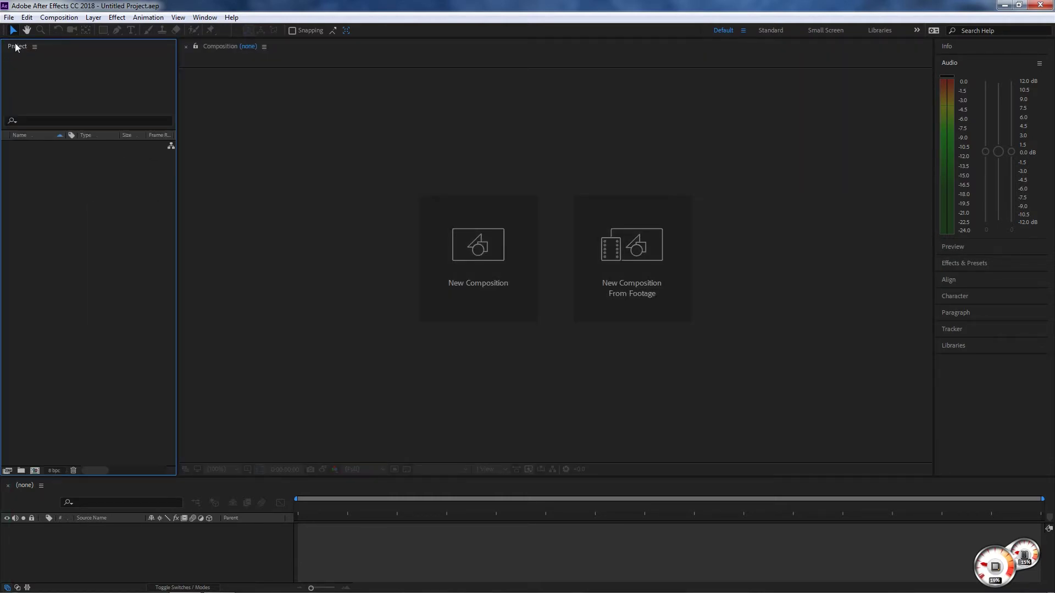
{"action": "left_click_drag", "start_coordinate": [14, 46], "coordinate": [981, 457]}
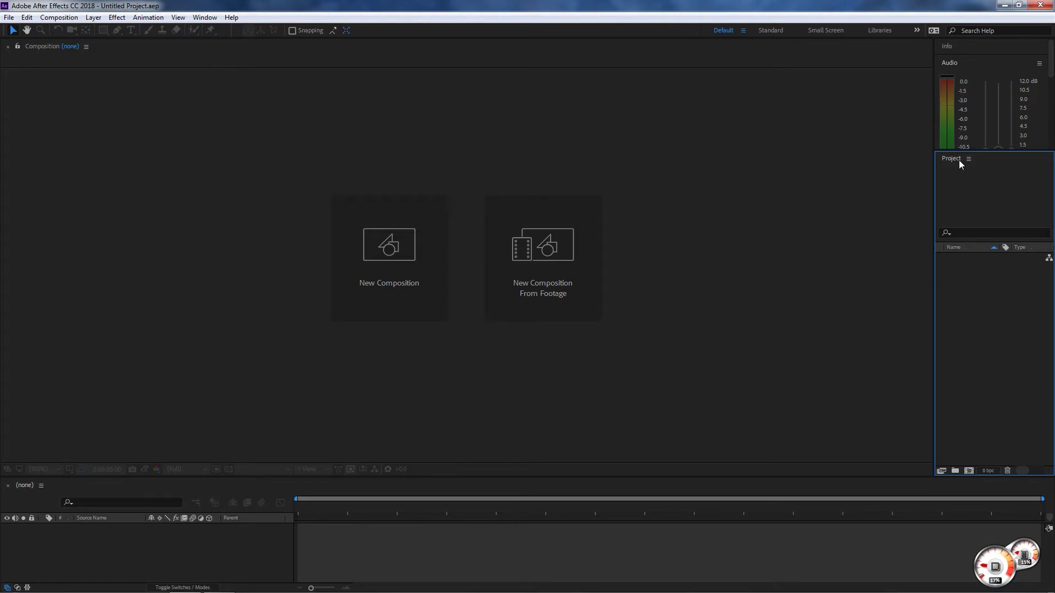
{"action": "left_click_drag", "start_coordinate": [958, 160], "coordinate": [1003, 96]}
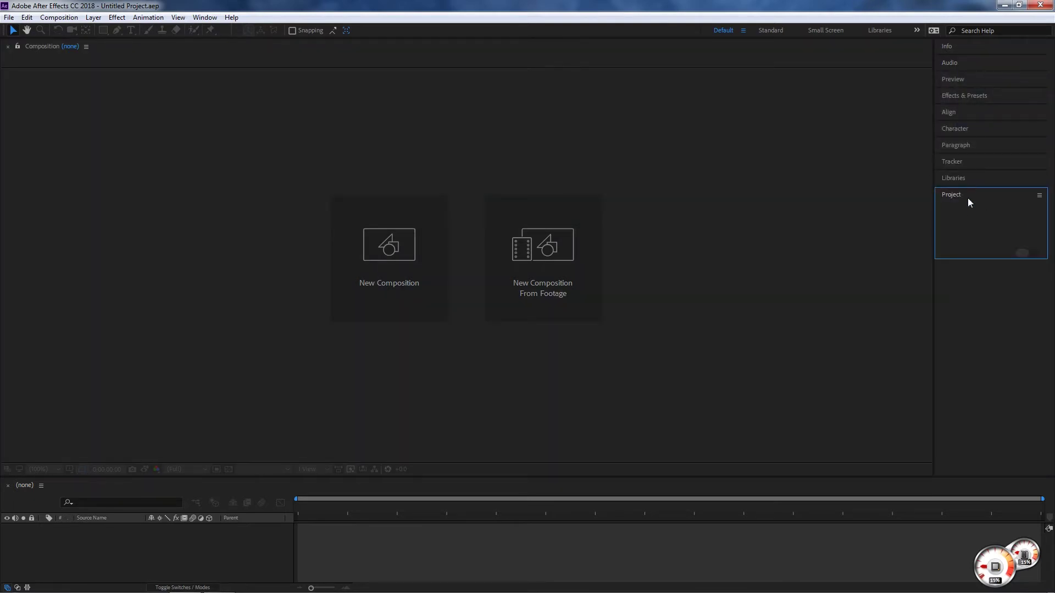
Expand the Audio and Info panels in the right stack, switching focus between Project and Composition
{"action": "left_click", "coordinate": [965, 65]}
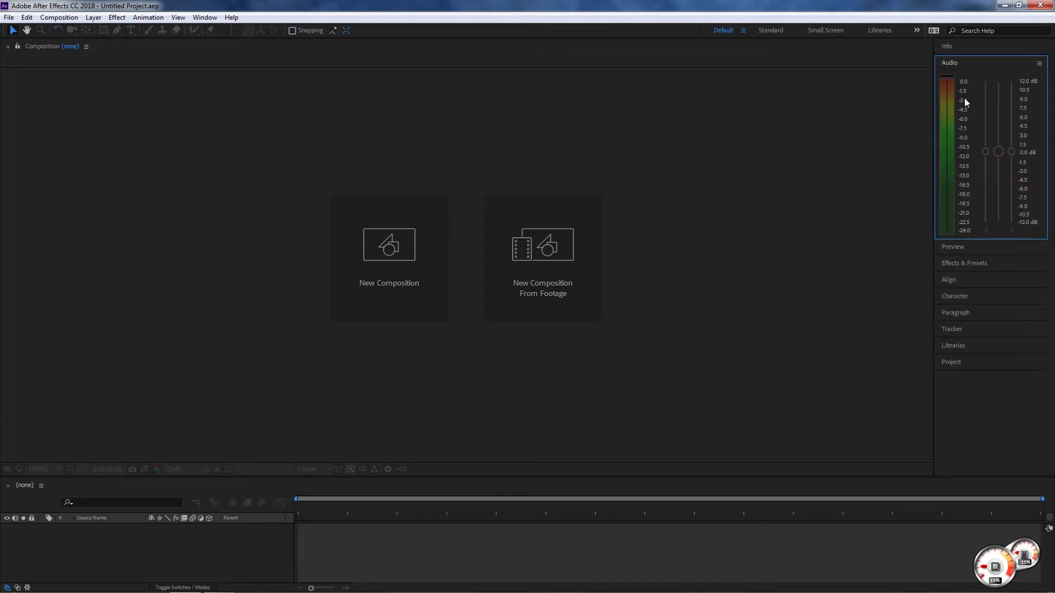
{"action": "left_click", "coordinate": [967, 47]}
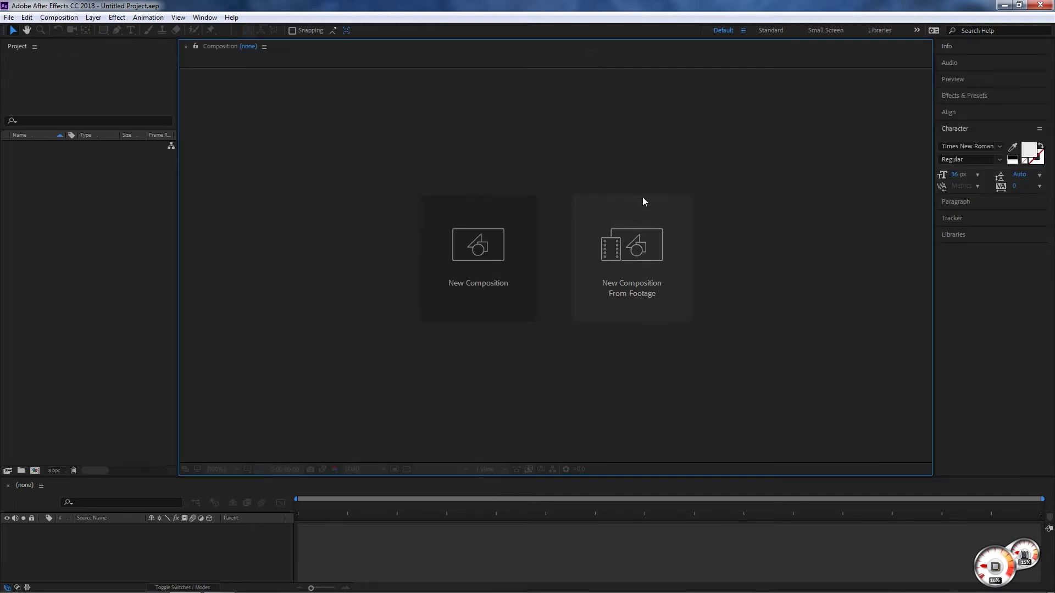
{"action": "left_click", "coordinate": [91, 238]}
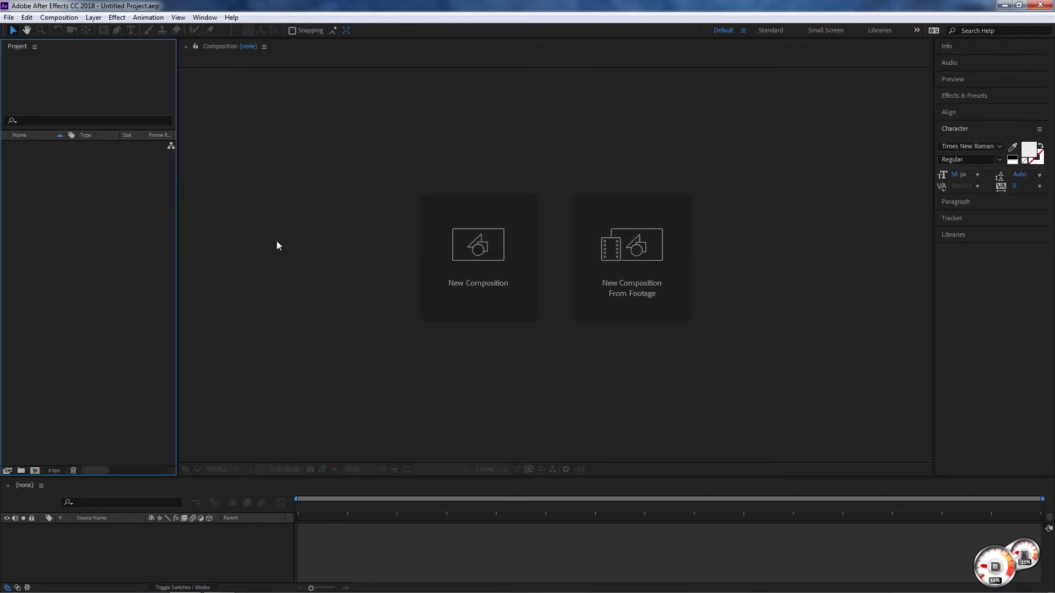
{"action": "left_click", "coordinate": [317, 166]}
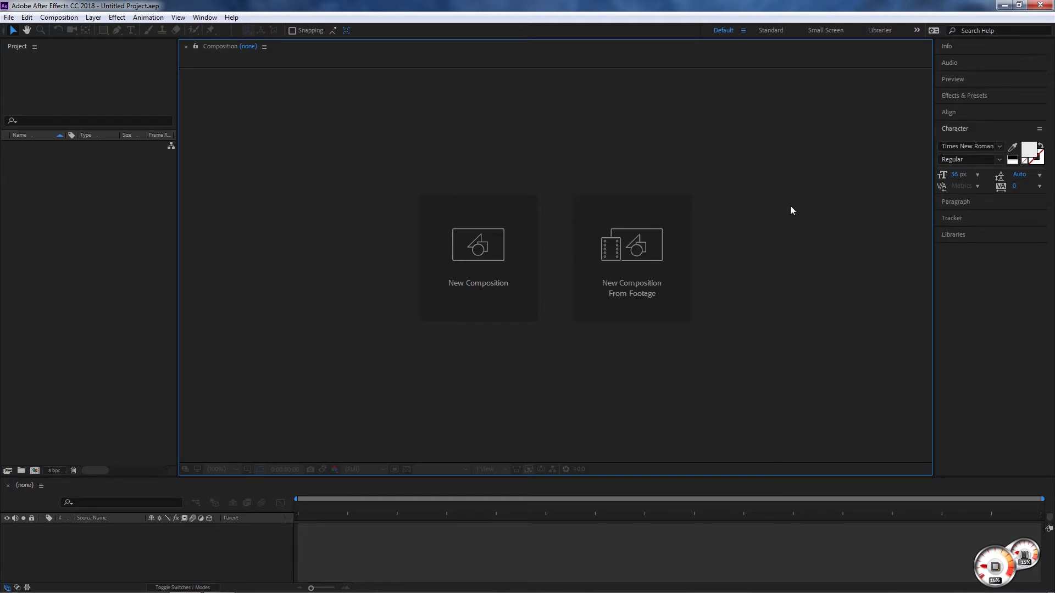
{"action": "left_click", "coordinate": [958, 46]}
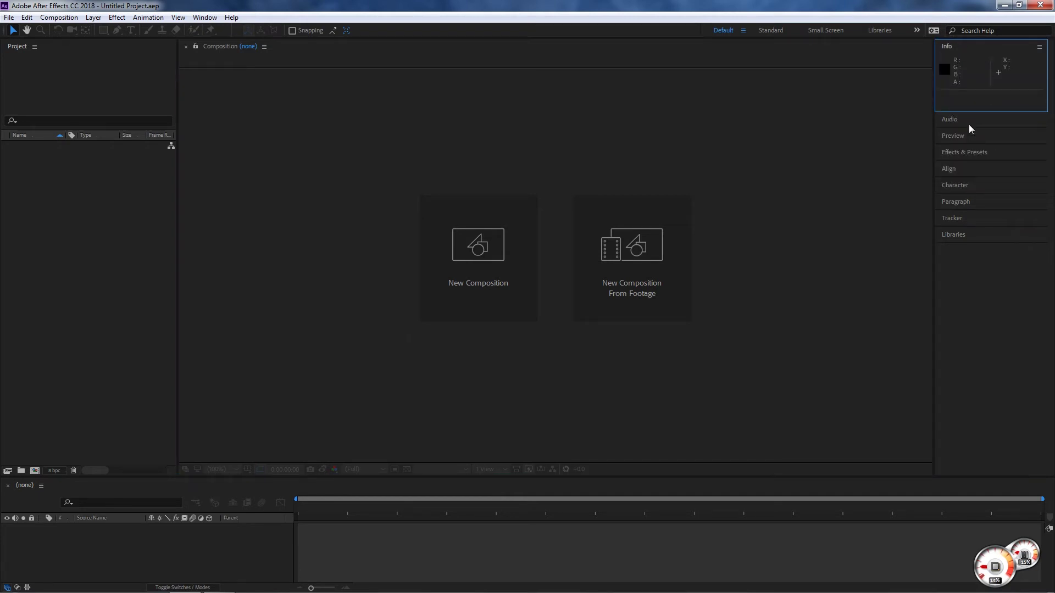
{"action": "left_click", "coordinate": [949, 120]}
{"action": "left_click", "coordinate": [281, 157]}
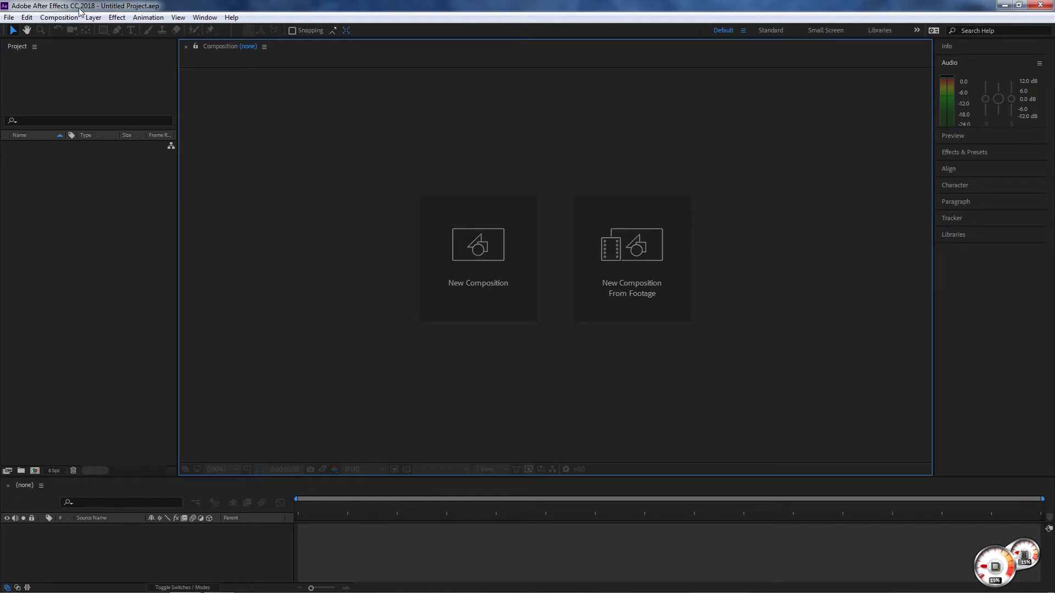
{"action": "left_click_drag", "start_coordinate": [20, 47], "coordinate": [297, 148]}
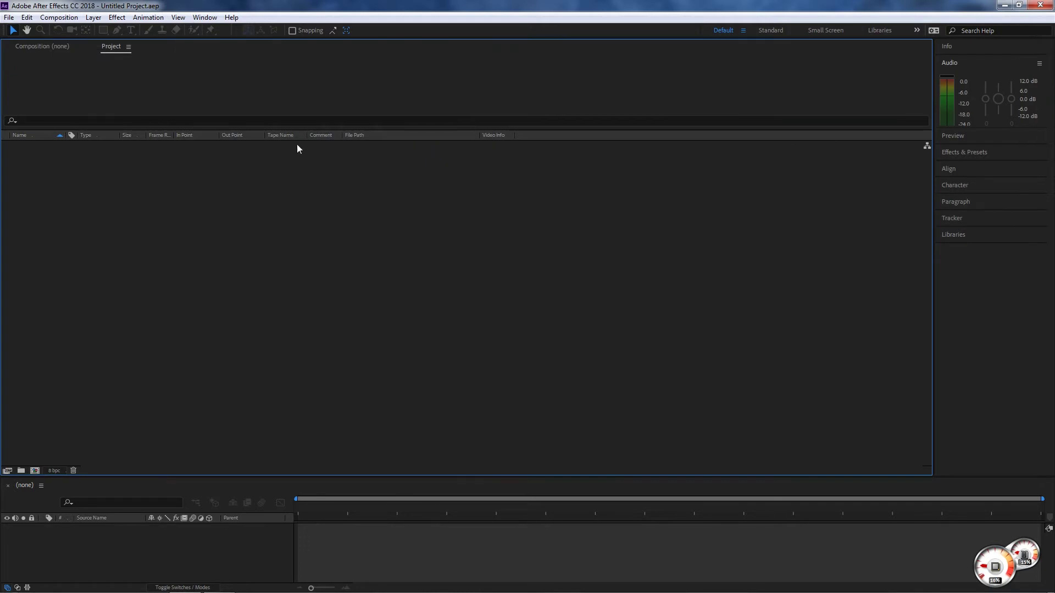
Switch back and forth between the Composition and Project tabs in the grouped panel
{"action": "left_click", "coordinate": [34, 46]}
{"action": "left_click", "coordinate": [117, 49]}
{"action": "left_click", "coordinate": [46, 49]}
{"action": "left_click", "coordinate": [109, 48]}
{"action": "left_click", "coordinate": [39, 49]}
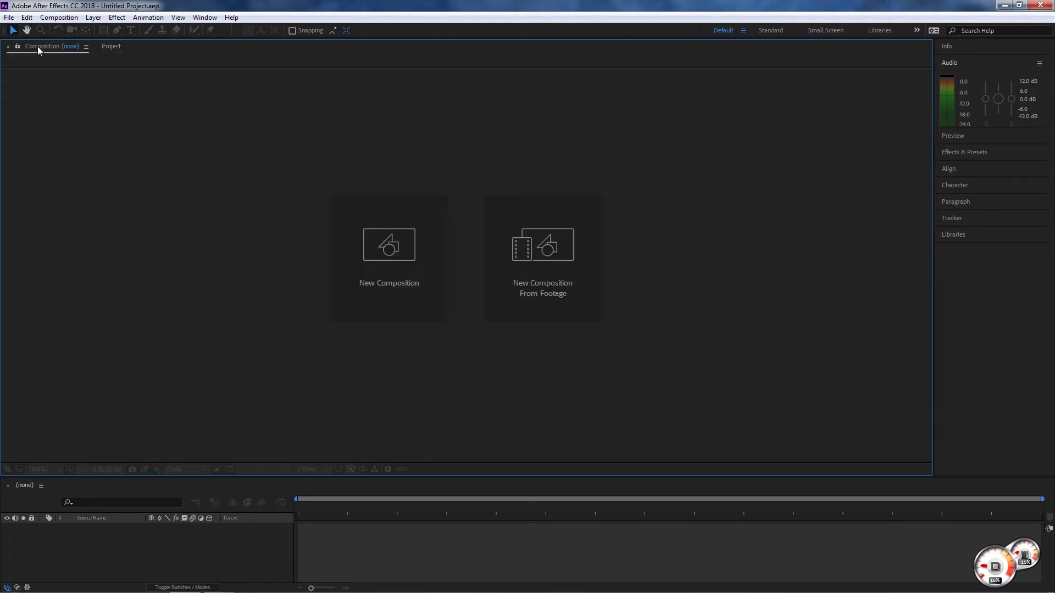
{"action": "left_click", "coordinate": [110, 47]}
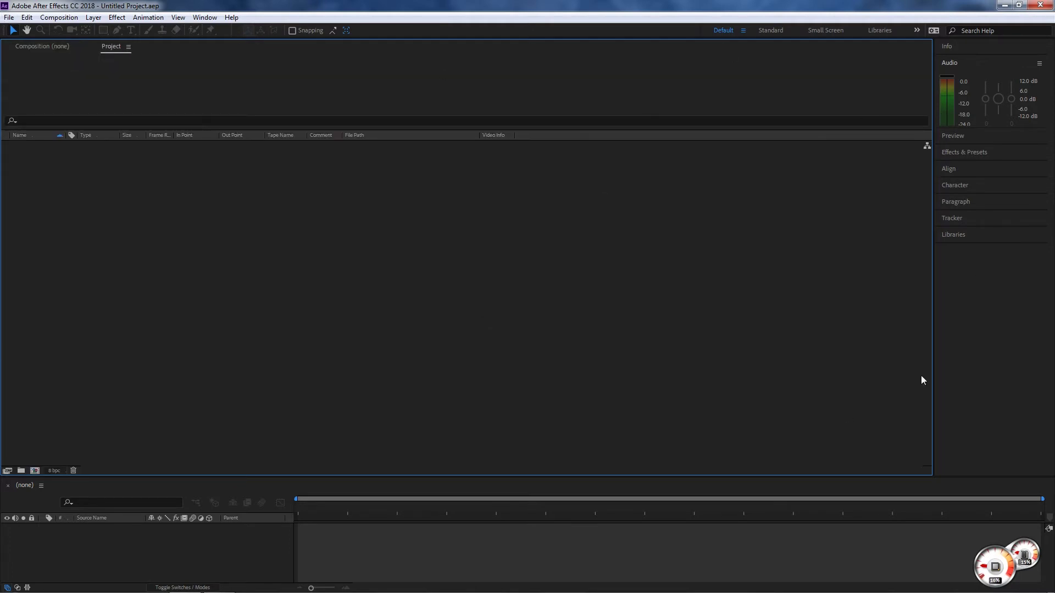
Bring Composition to the front and widen the right-hand panel column
{"action": "left_click", "coordinate": [77, 49]}
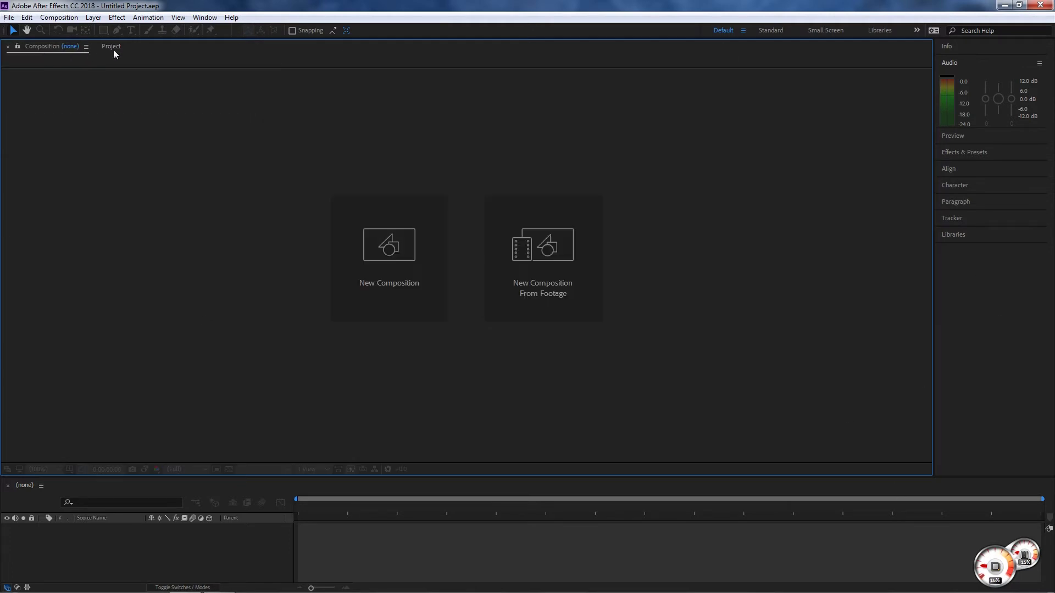
{"action": "left_click", "coordinate": [114, 48]}
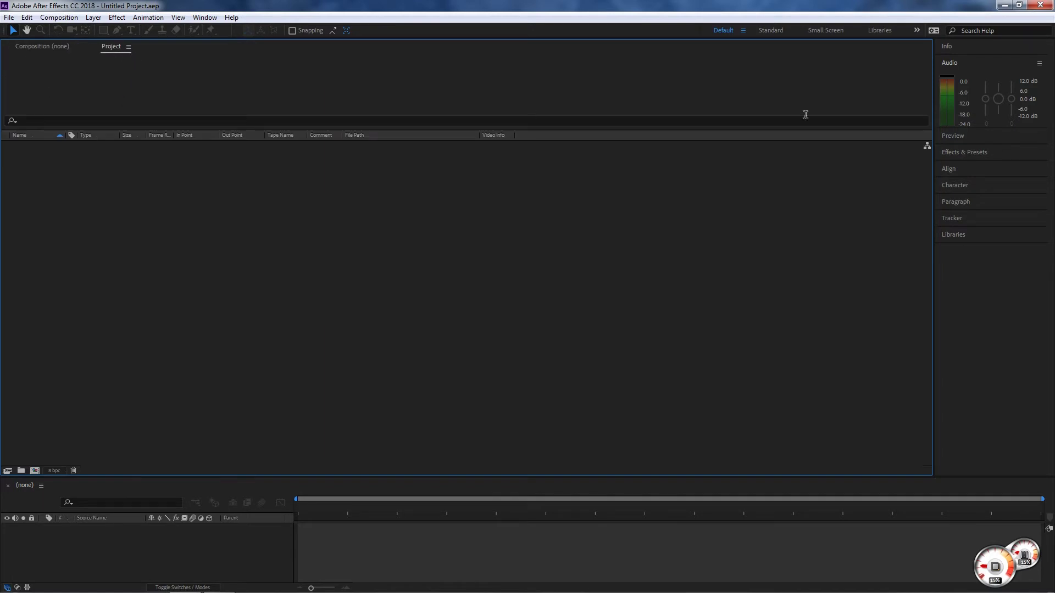
{"action": "left_click", "coordinate": [18, 48]}
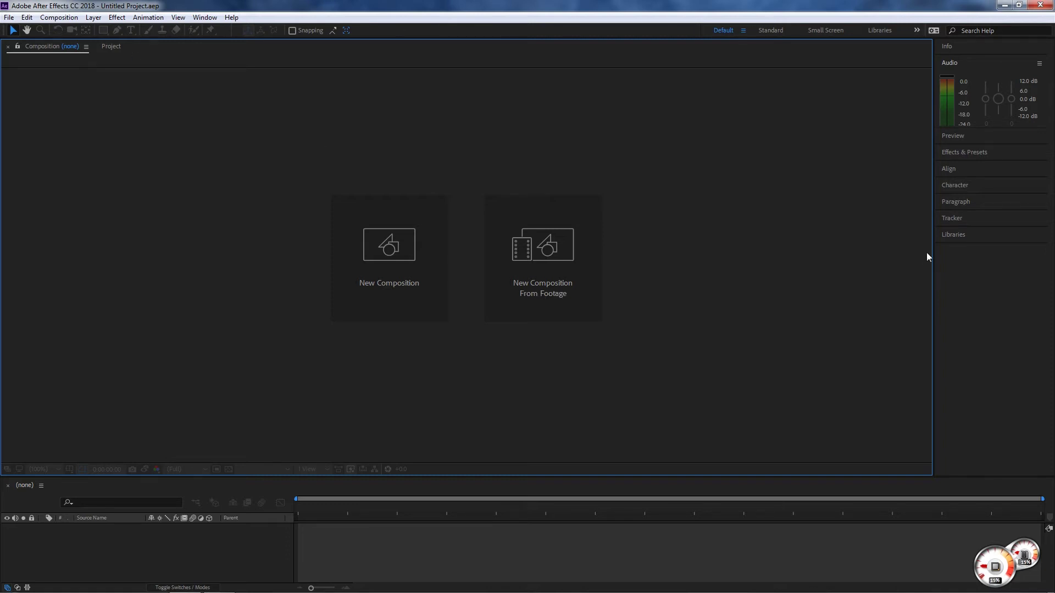
{"action": "left_click_drag", "start_coordinate": [928, 250], "coordinate": [527, 240]}
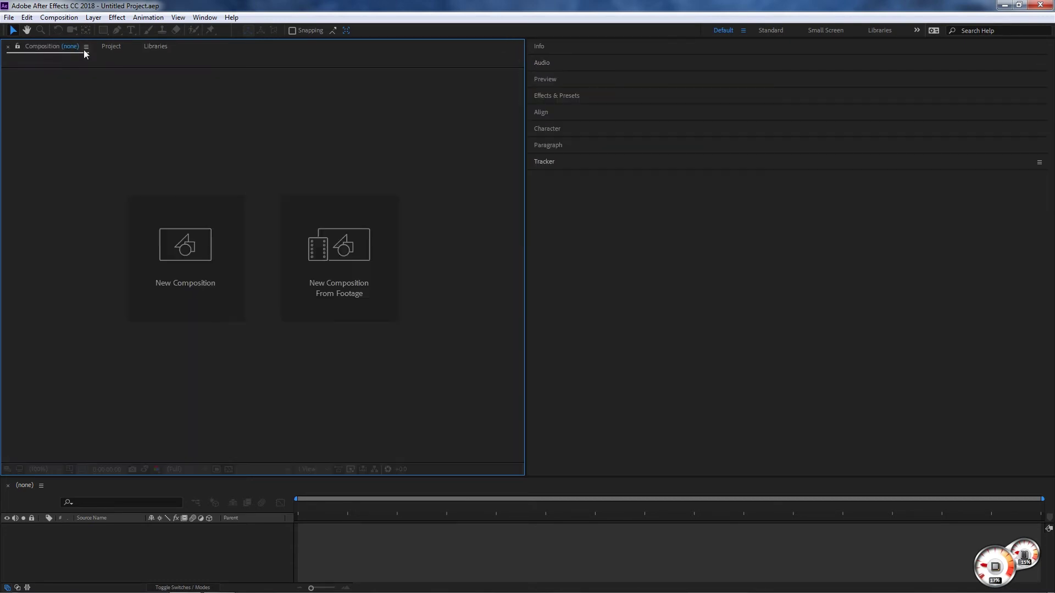
Dock Libraries beside Project, view its contents, then return to the Composition tab
{"action": "left_click", "coordinate": [111, 46]}
{"action": "left_click", "coordinate": [148, 46]}
{"action": "left_click", "coordinate": [33, 45]}
Expand the Tracker, Paragraph, Character, Effects & Presets and Preview panels, enlarging Character and Preview
{"action": "left_click", "coordinate": [604, 161]}
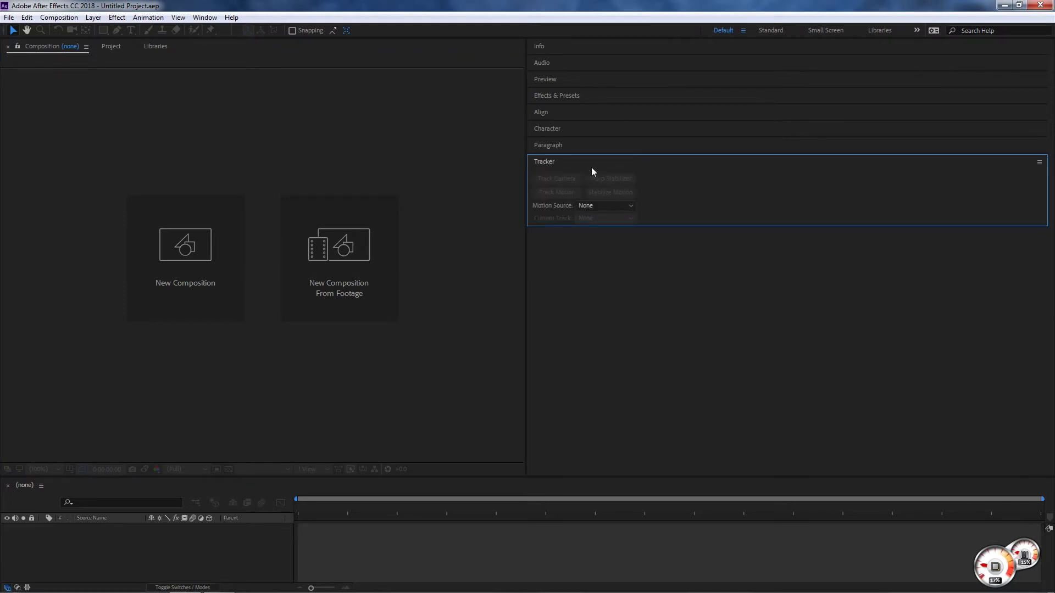
{"action": "left_click", "coordinate": [592, 145]}
{"action": "left_click", "coordinate": [542, 130]}
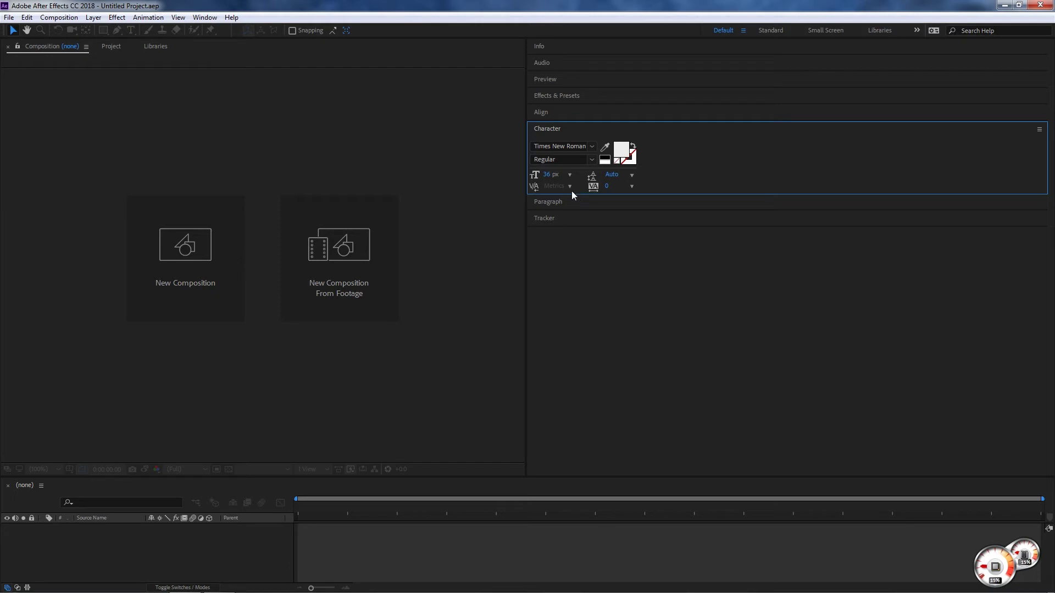
{"action": "left_click_drag", "start_coordinate": [571, 193], "coordinate": [580, 286]}
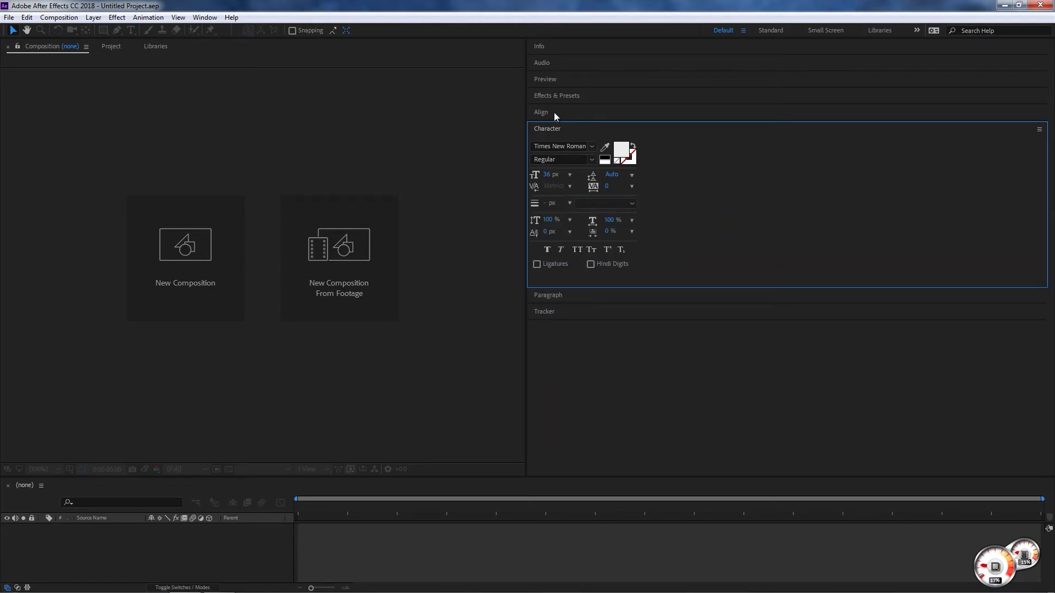
{"action": "left_click", "coordinate": [552, 96]}
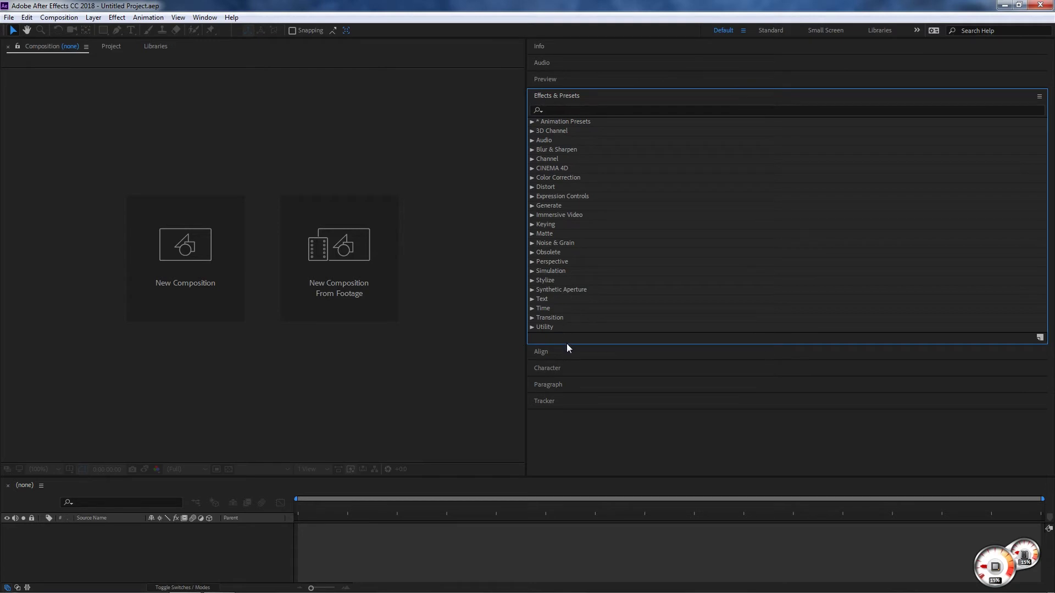
{"action": "left_click", "coordinate": [571, 79]}
{"action": "left_click_drag", "start_coordinate": [591, 145], "coordinate": [580, 280]}
Re-expand Effects & Presets, Character, Paragraph and Tracker, then move Libraries into the right-hand stack
{"action": "left_click", "coordinate": [557, 287]}
{"action": "left_click", "coordinate": [573, 365]}
{"action": "left_click_drag", "start_coordinate": [573, 365], "coordinate": [574, 287]}
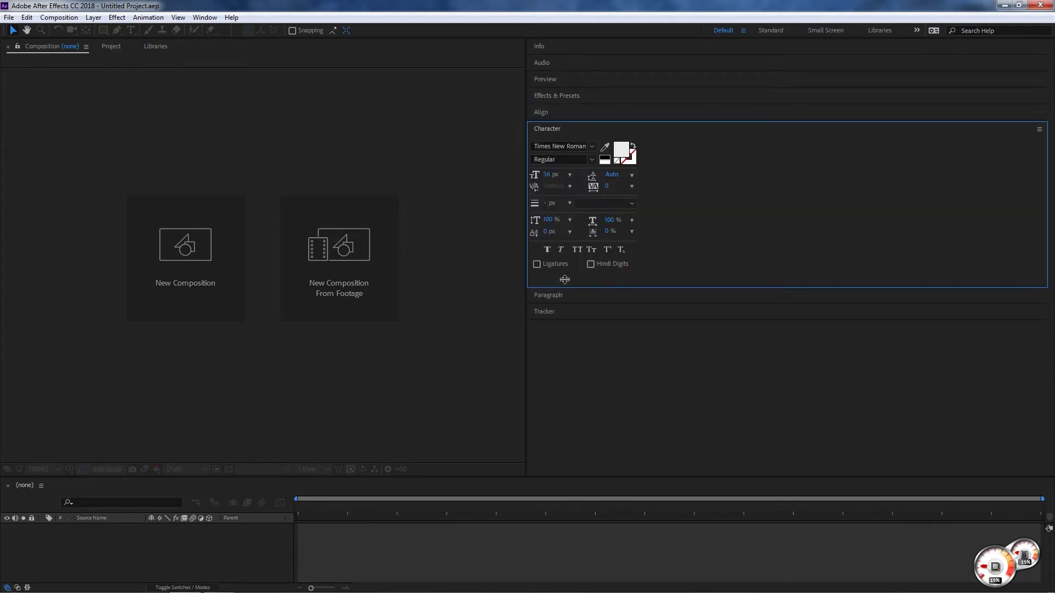
{"action": "left_click", "coordinate": [549, 297]}
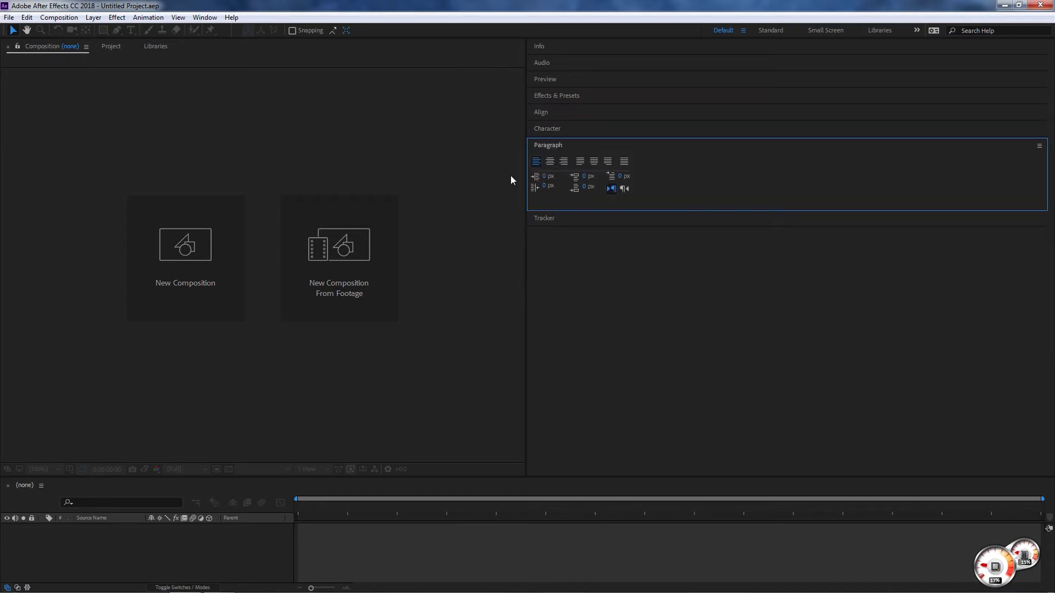
{"action": "left_click", "coordinate": [557, 246]}
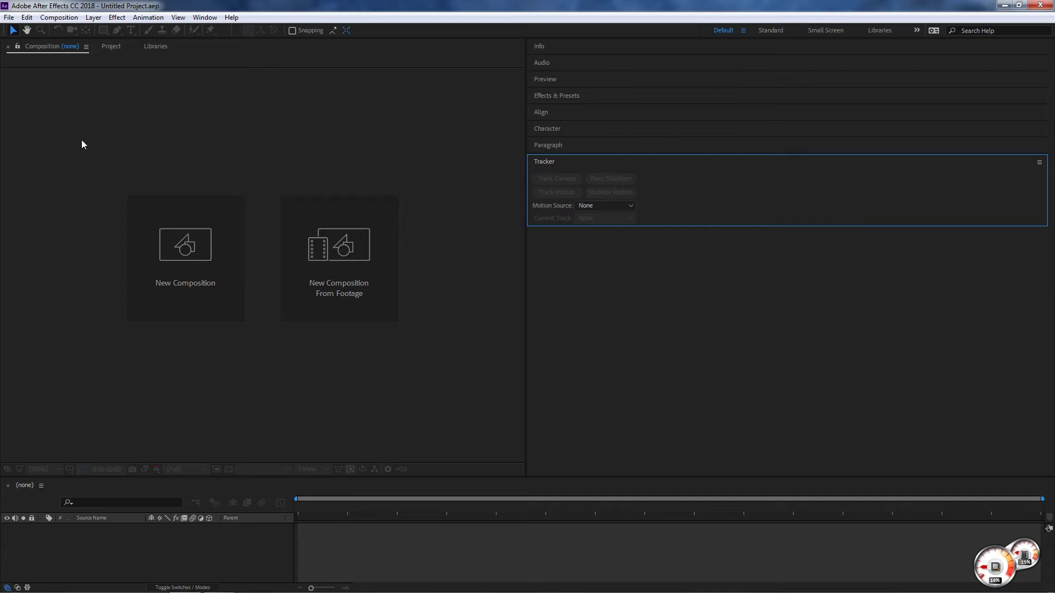
{"action": "left_click_drag", "start_coordinate": [148, 46], "coordinate": [638, 192]}
Expand Info, widen the Project panel, and dock Project as its own left column
{"action": "left_click", "coordinate": [542, 52]}
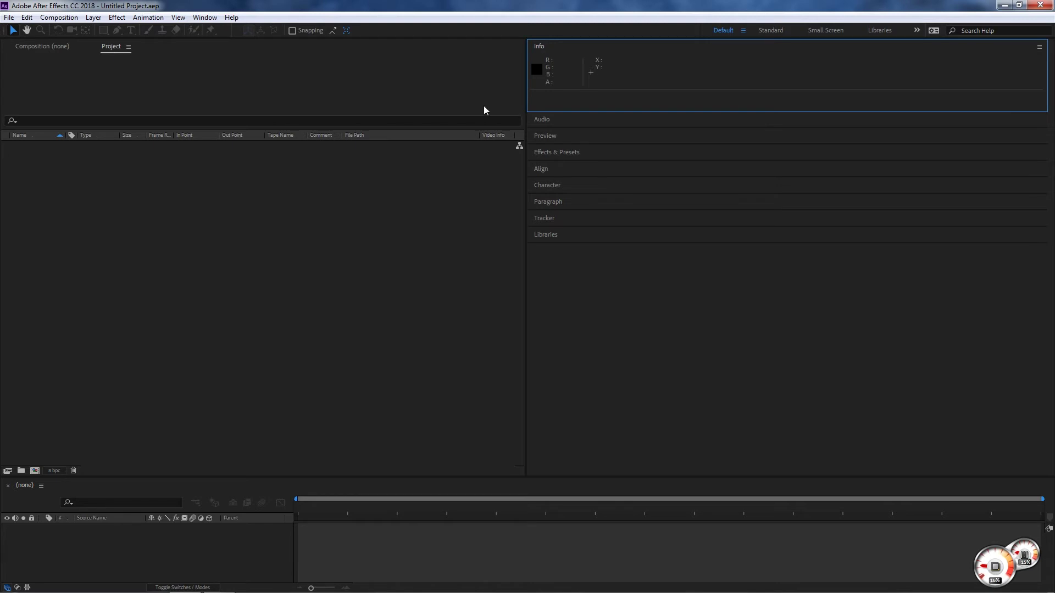
{"action": "left_click_drag", "start_coordinate": [524, 105], "coordinate": [964, 147]}
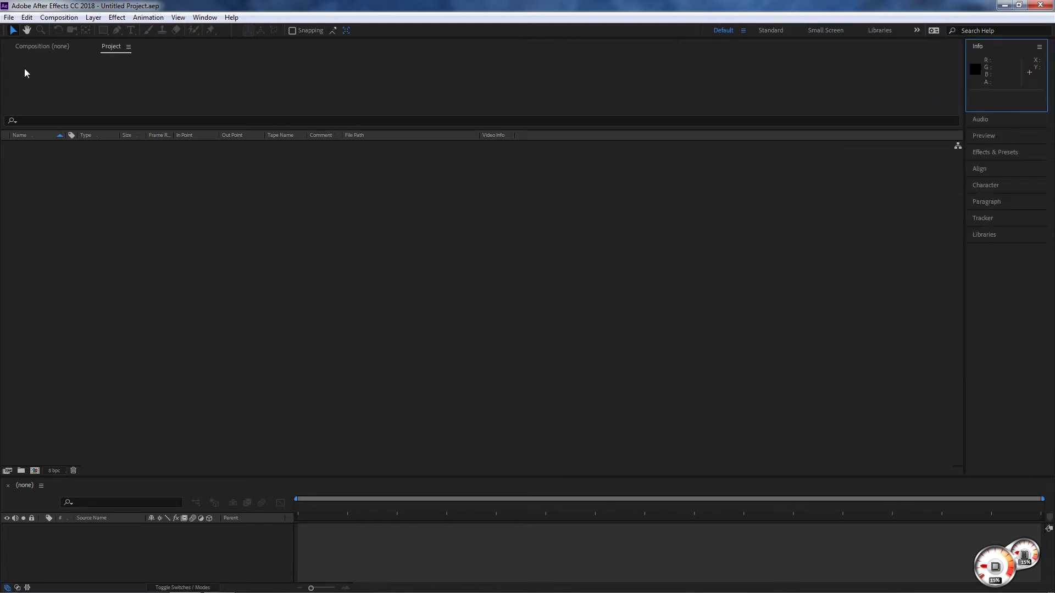
{"action": "left_click_drag", "start_coordinate": [112, 46], "coordinate": [22, 140]}
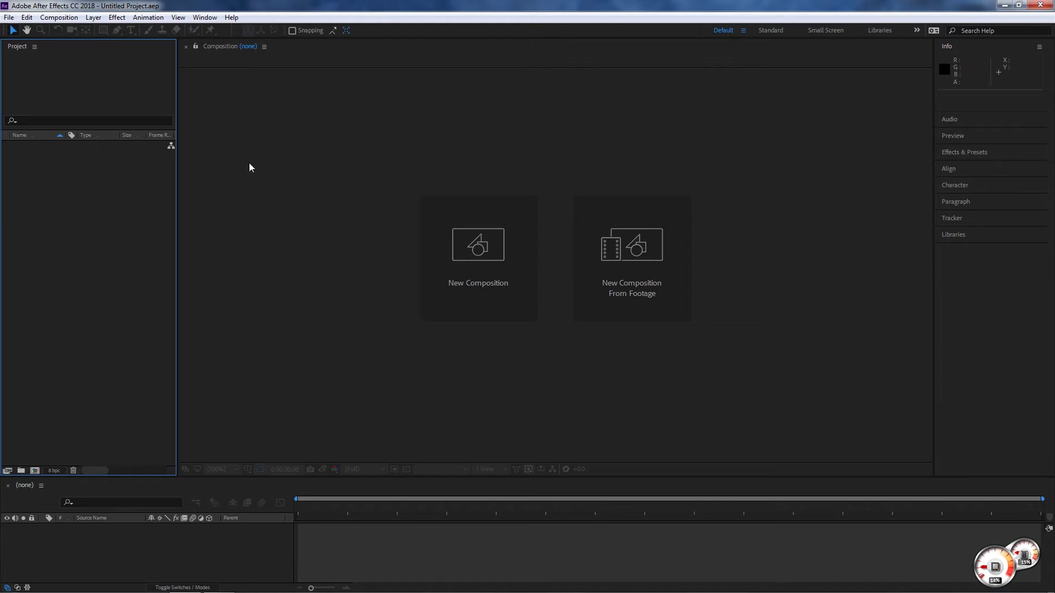
Open Brushes from the Window menu, move it into its own column and stretch it to full height
{"action": "left_click", "coordinate": [203, 16]}
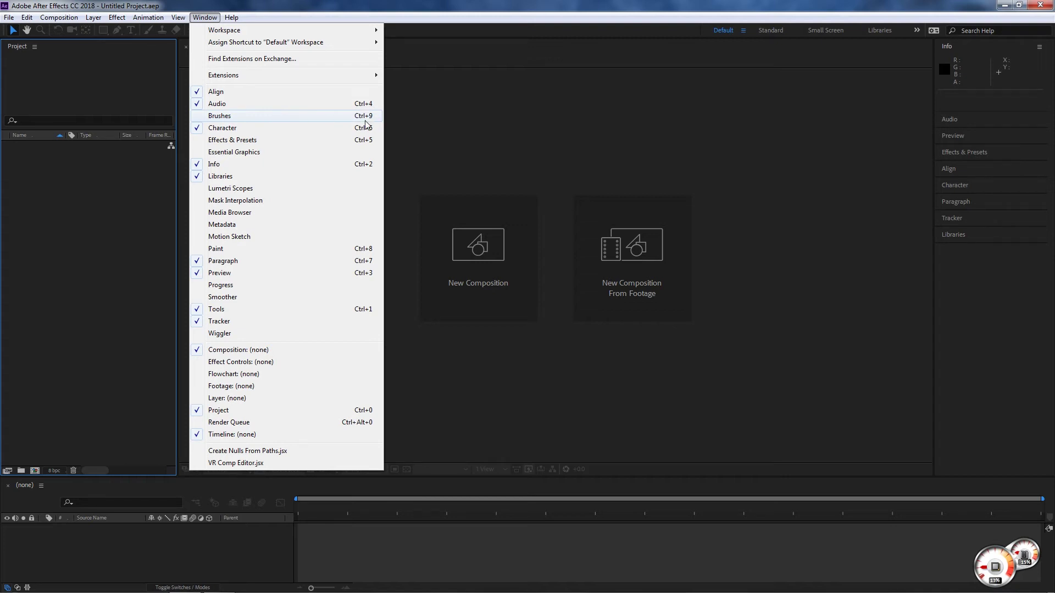
{"action": "left_click", "coordinate": [366, 119]}
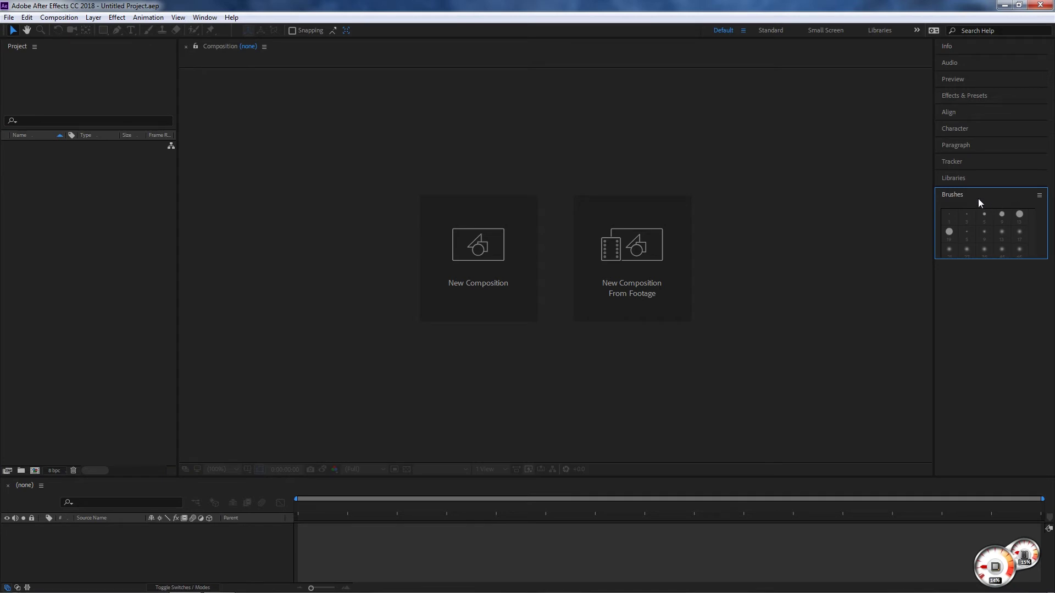
{"action": "left_click_drag", "start_coordinate": [985, 259], "coordinate": [1004, 448]}
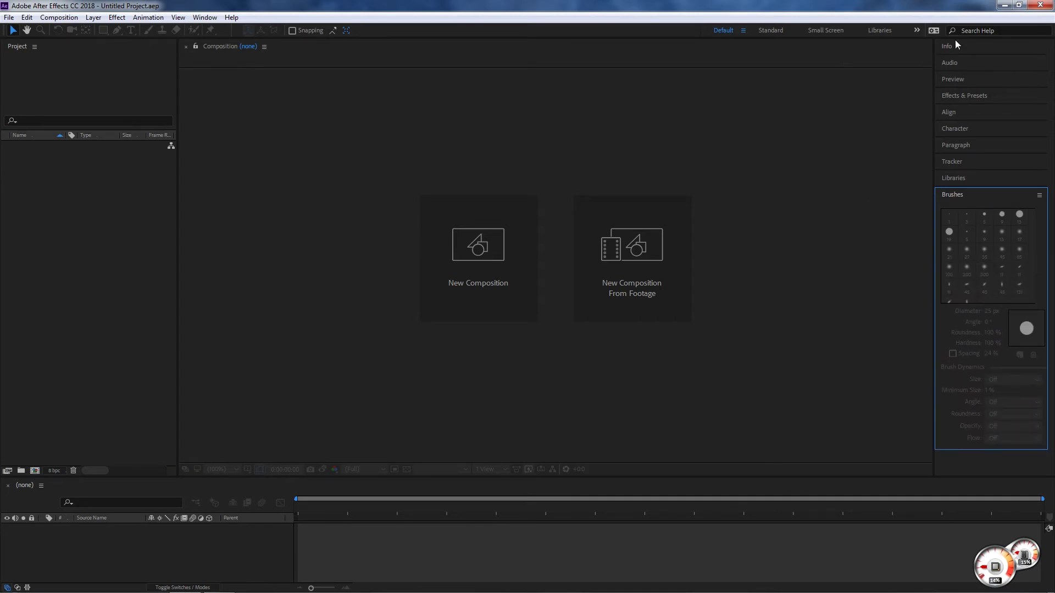
{"action": "mouse_move", "coordinate": [955, 193]}
{"action": "left_mouse_down"}
{"action": "mouse_move", "coordinate": [862, 181]}
{"action": "mouse_move", "coordinate": [914, 219]}
{"action": "left_mouse_up"}
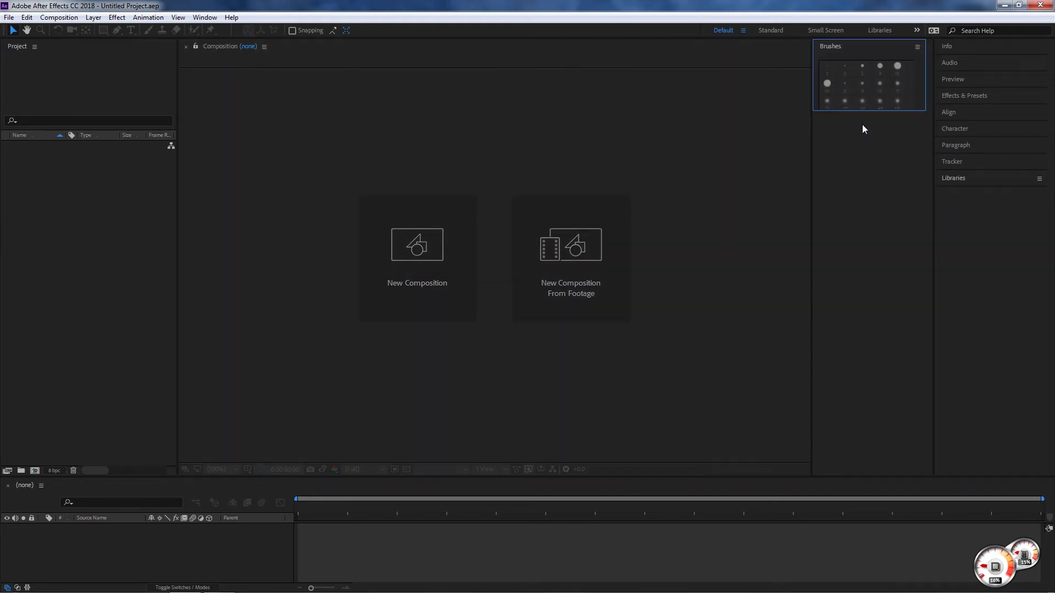
{"action": "left_click_drag", "start_coordinate": [866, 111], "coordinate": [864, 464]}
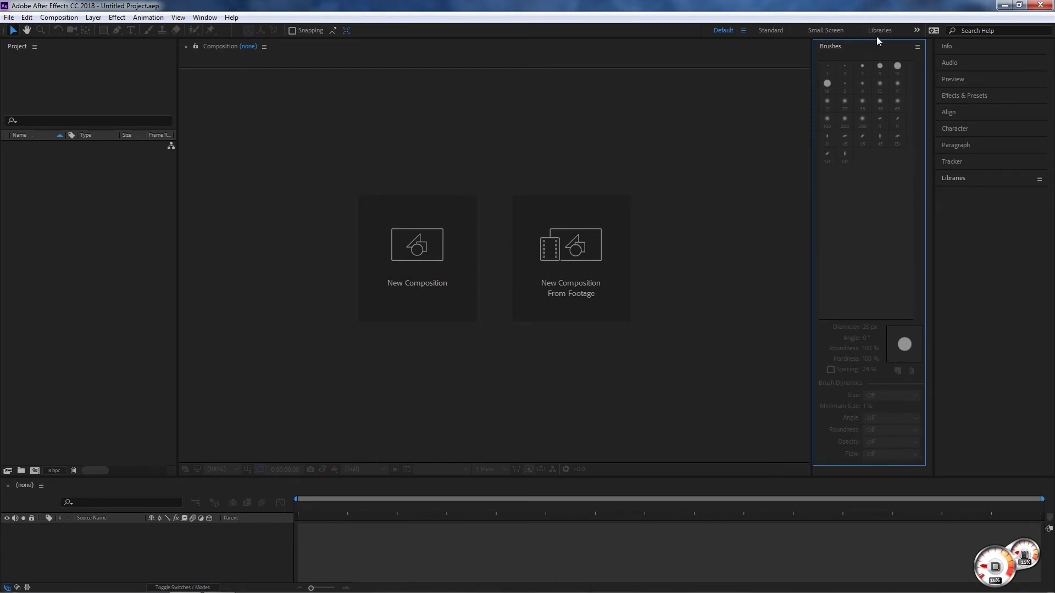
Close the Brushes panel from its tab's context menu, then check and dismiss the Window menu
{"action": "right_click", "coordinate": [836, 48]}
{"action": "left_click", "coordinate": [828, 47]}
{"action": "right_click", "coordinate": [821, 48]}
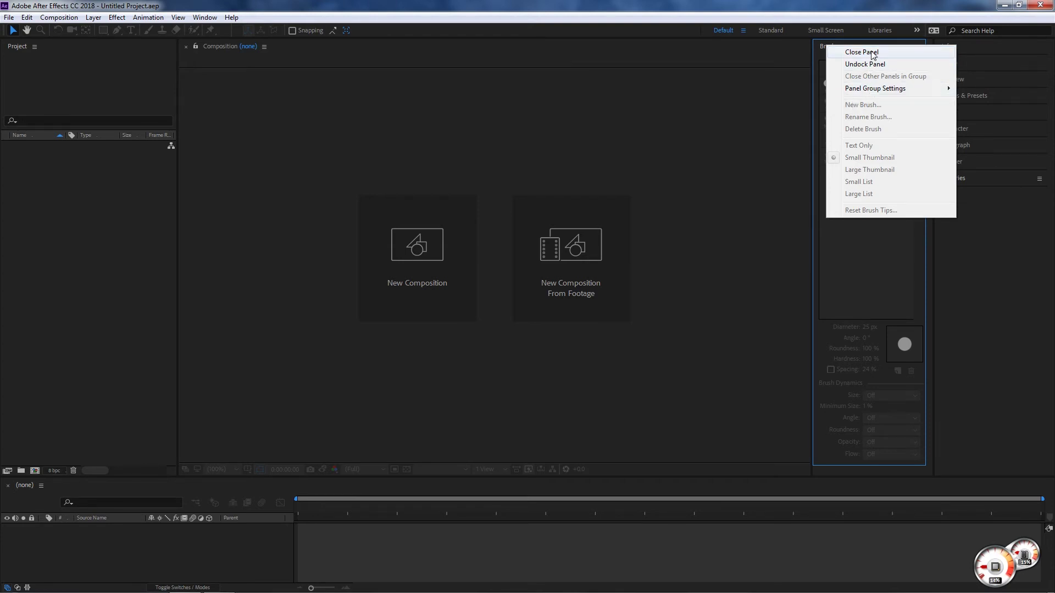
{"action": "left_click", "coordinate": [892, 53]}
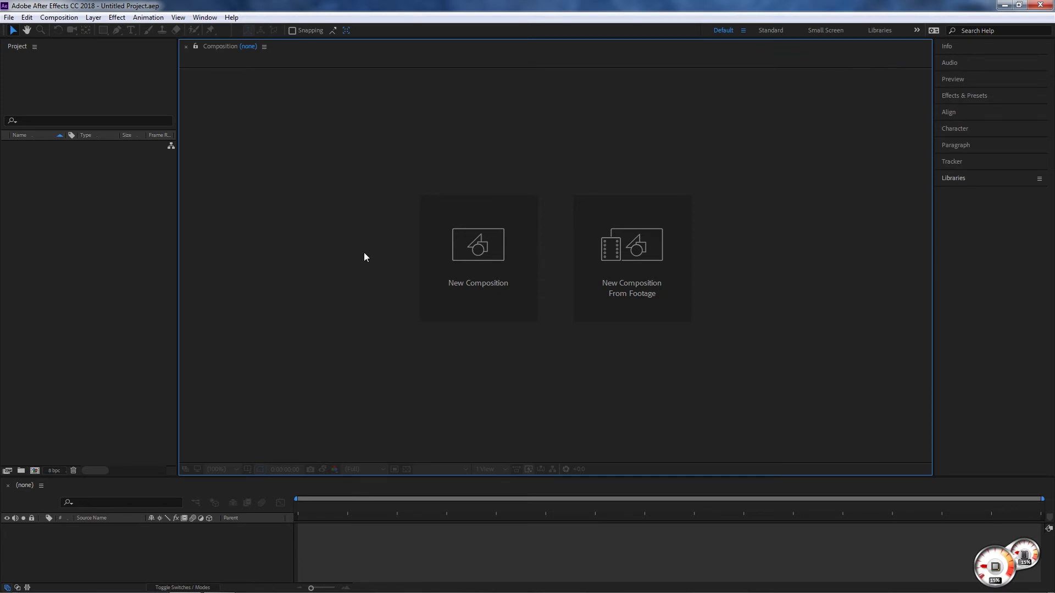
{"action": "left_click", "coordinate": [198, 20]}
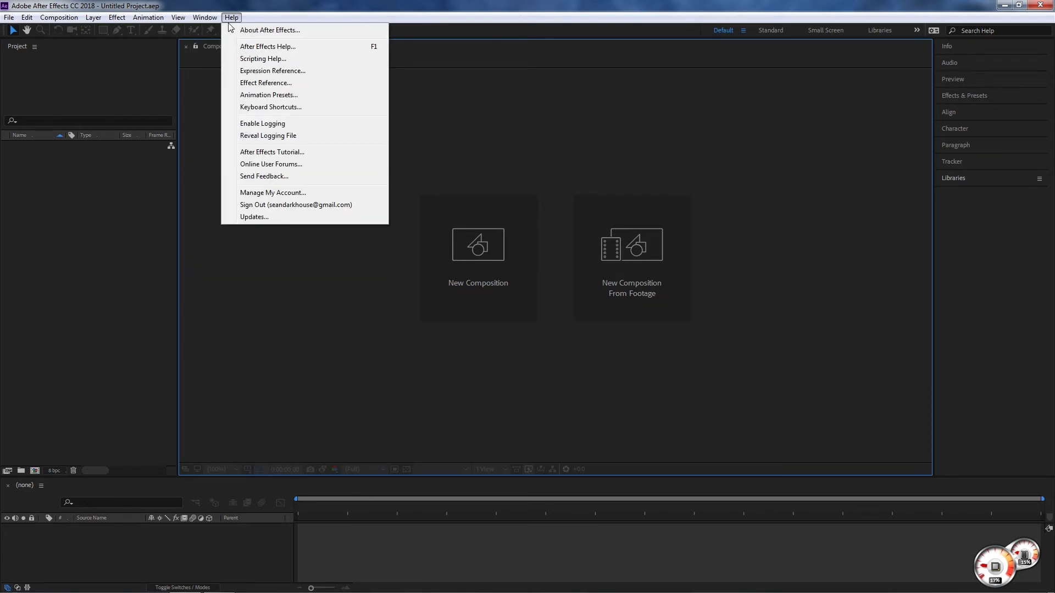
{"action": "left_click", "coordinate": [442, 5]}
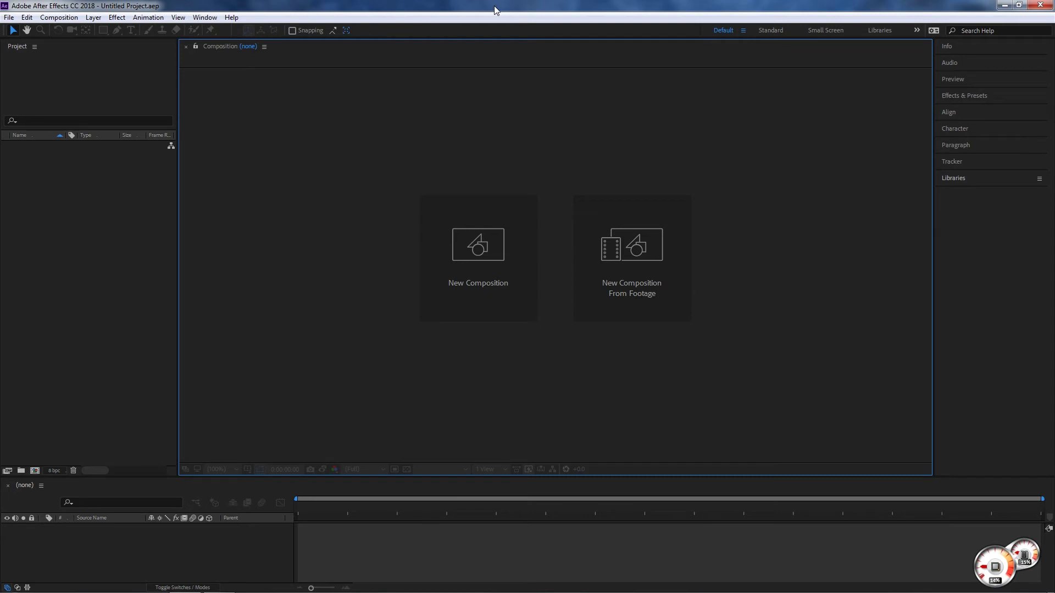
Reopen Brushes with Ctrl+9 and dock it below Libraries in the right panel stack
{"action": "key", "text": "ctrl+9"}
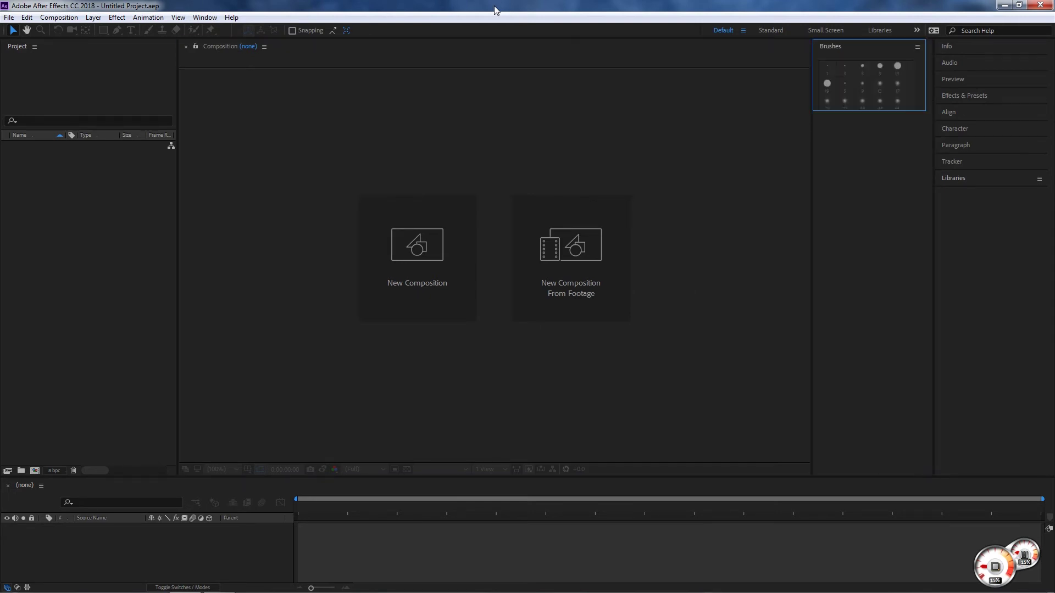
{"action": "left_click", "coordinate": [862, 111]}
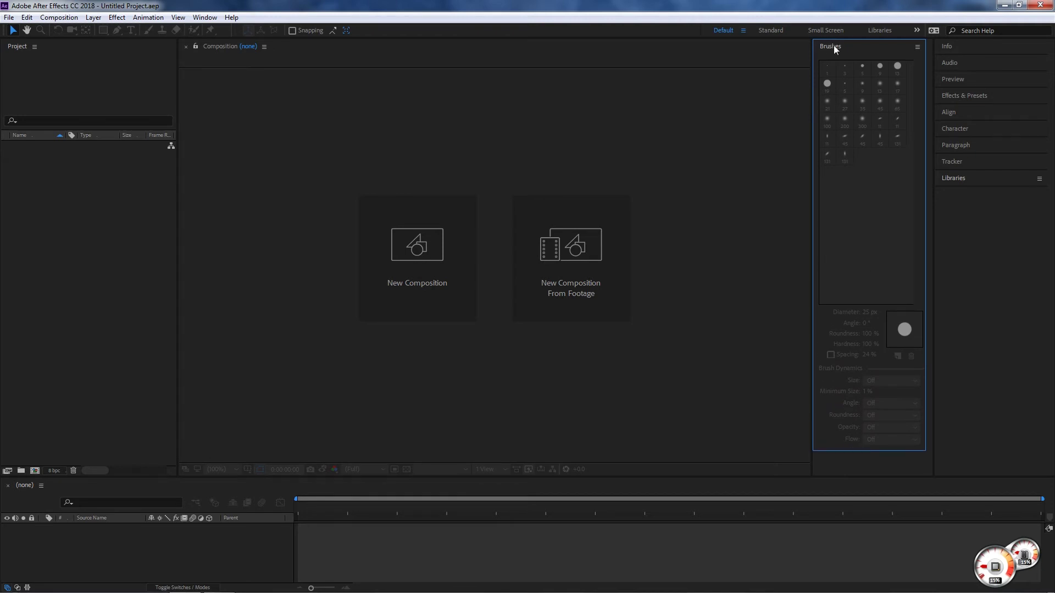
{"action": "mouse_move", "coordinate": [832, 45]}
{"action": "left_mouse_down"}
{"action": "mouse_move", "coordinate": [934, 254]}
{"action": "mouse_move", "coordinate": [988, 248]}
{"action": "mouse_move", "coordinate": [996, 391]}
{"action": "left_mouse_up"}
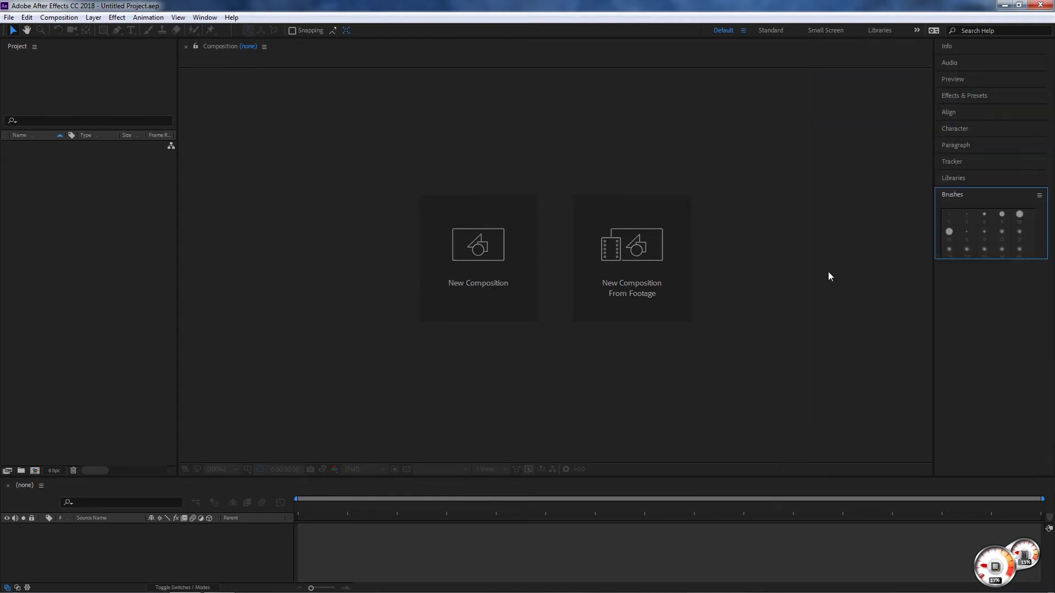
Close Brushes from its panel menu, reopen it with Ctrl+9, and bring up its options again
{"action": "left_click", "coordinate": [1039, 195]}
{"action": "left_click", "coordinate": [980, 205]}
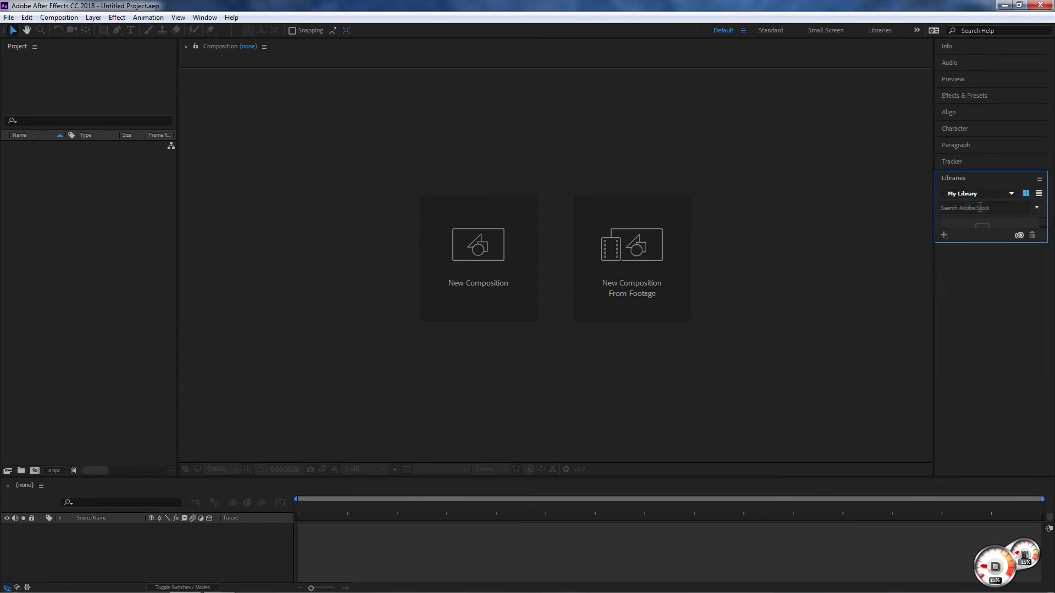
{"action": "key", "text": "ctrl+9"}
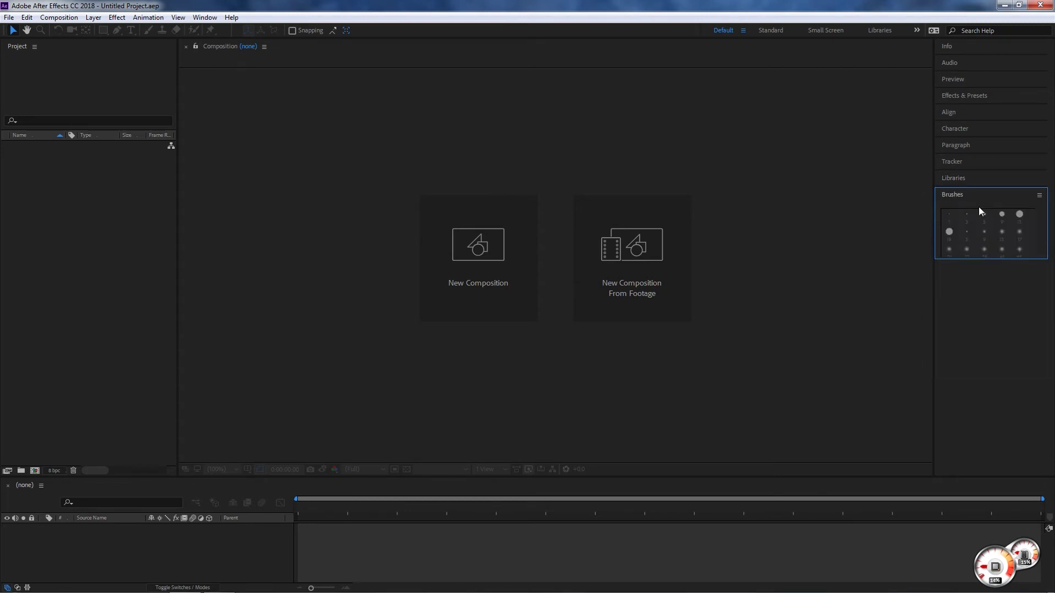
{"action": "left_click", "coordinate": [542, 476]}
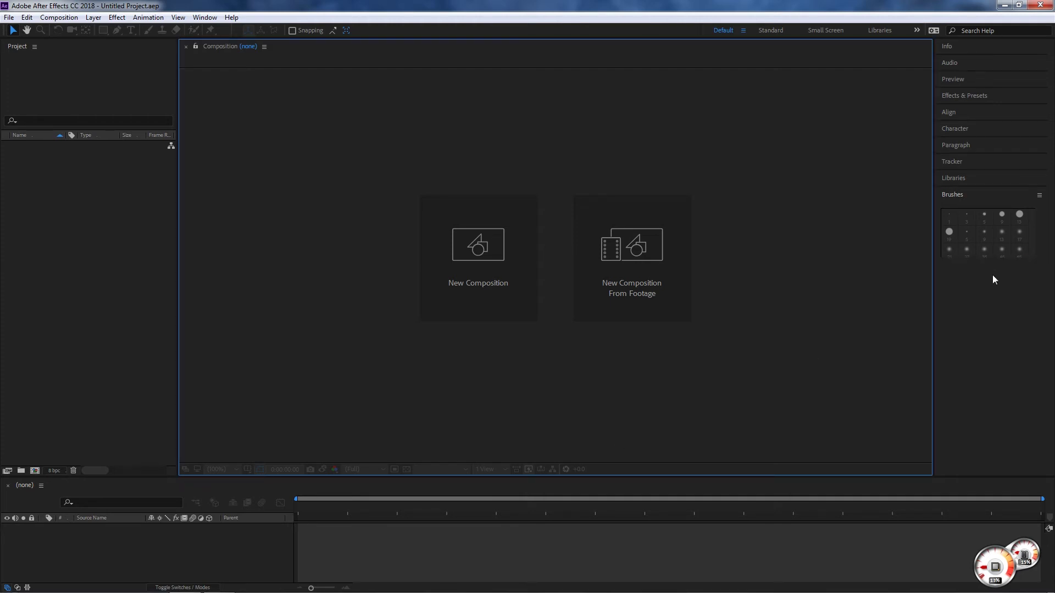
{"action": "left_click", "coordinate": [1039, 196]}
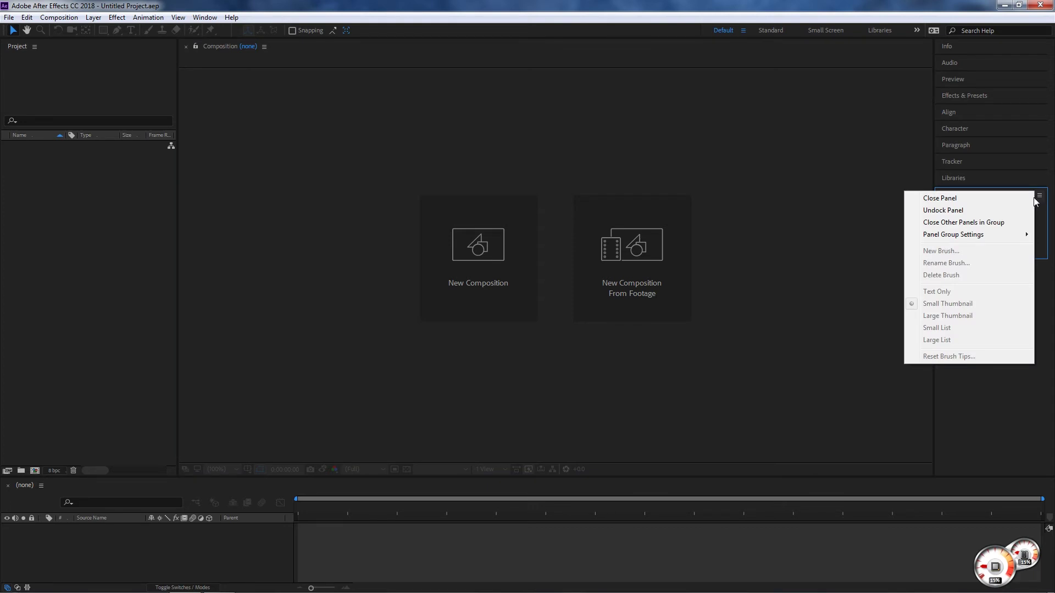
{"action": "mouse_move", "coordinate": [1005, 237]}
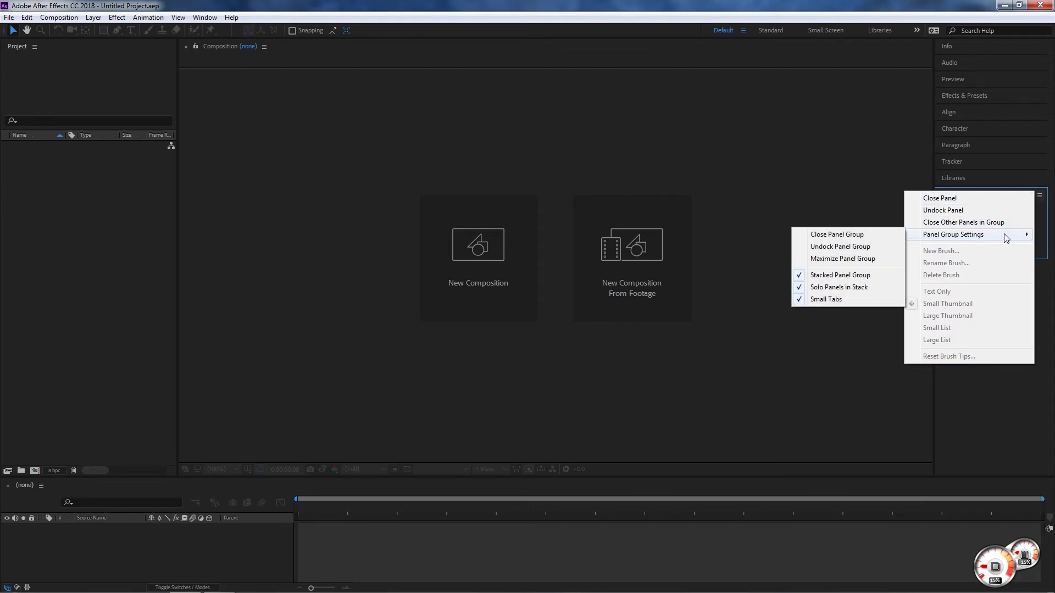
{"action": "left_click", "coordinate": [943, 214]}
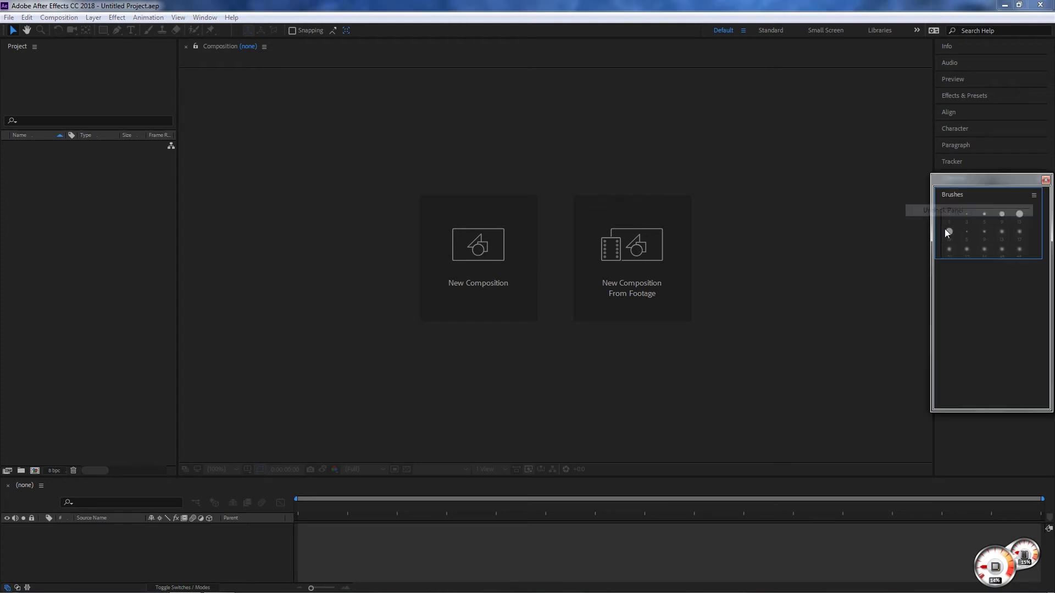
{"action": "left_click_drag", "start_coordinate": [961, 184], "coordinate": [206, 150]}
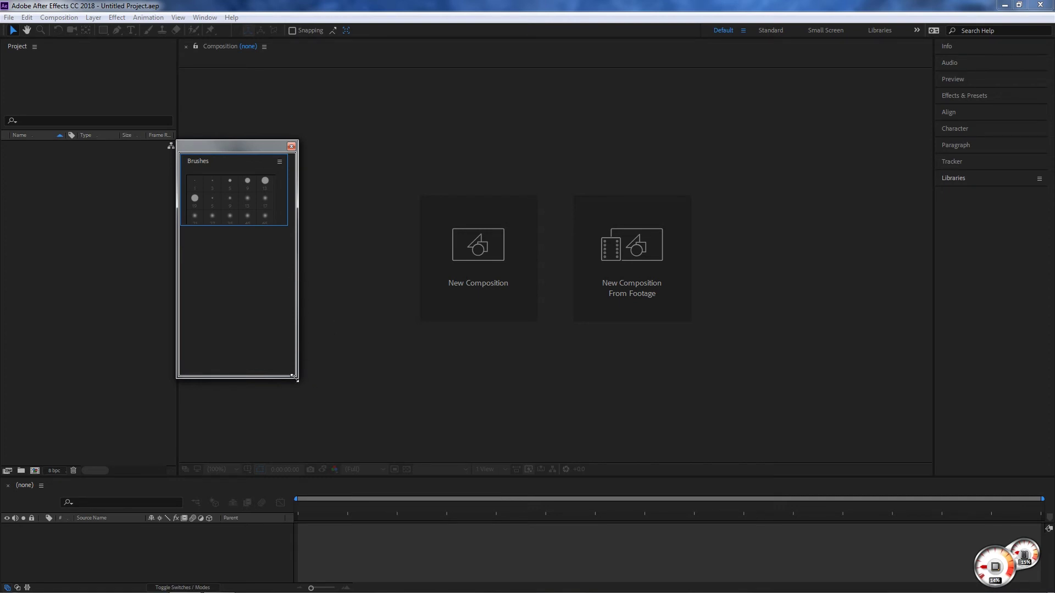
{"action": "mouse_move", "coordinate": [294, 377]}
{"action": "left_mouse_down"}
{"action": "mouse_move", "coordinate": [519, 435]}
{"action": "mouse_move", "coordinate": [711, 306]}
{"action": "mouse_move", "coordinate": [706, 238]}
{"action": "mouse_move", "coordinate": [768, 311]}
{"action": "mouse_move", "coordinate": [814, 244]}
{"action": "left_mouse_up"}
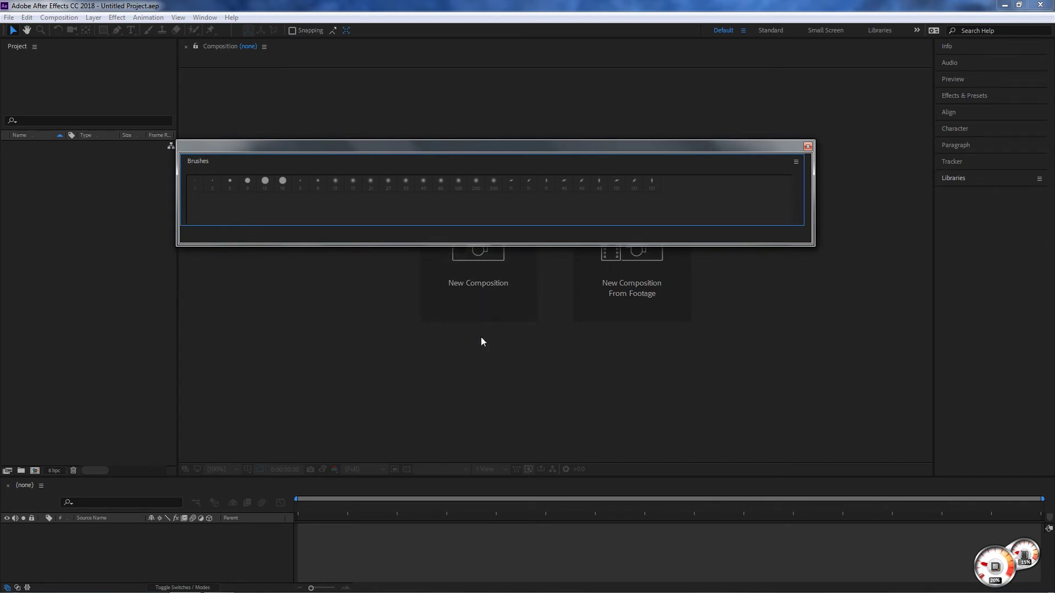
{"action": "mouse_move", "coordinate": [494, 146]}
{"action": "left_mouse_down"}
{"action": "mouse_move", "coordinate": [694, 175]}
{"action": "mouse_move", "coordinate": [658, 180]}
{"action": "mouse_move", "coordinate": [902, 156]}
{"action": "left_mouse_up"}
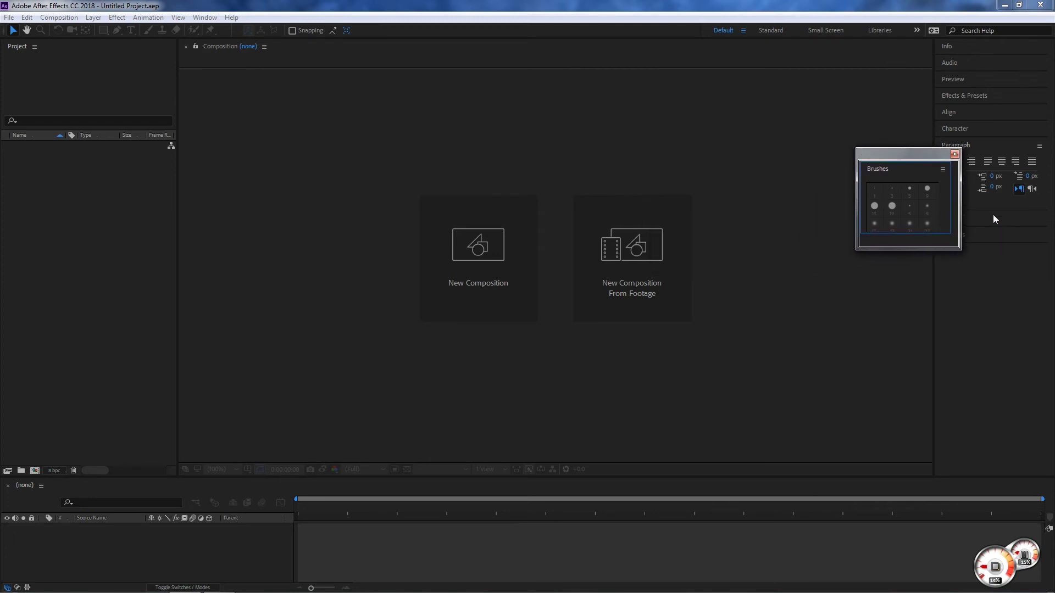
{"action": "left_click", "coordinate": [989, 235]}
{"action": "left_click_drag", "start_coordinate": [929, 154], "coordinate": [820, 152]}
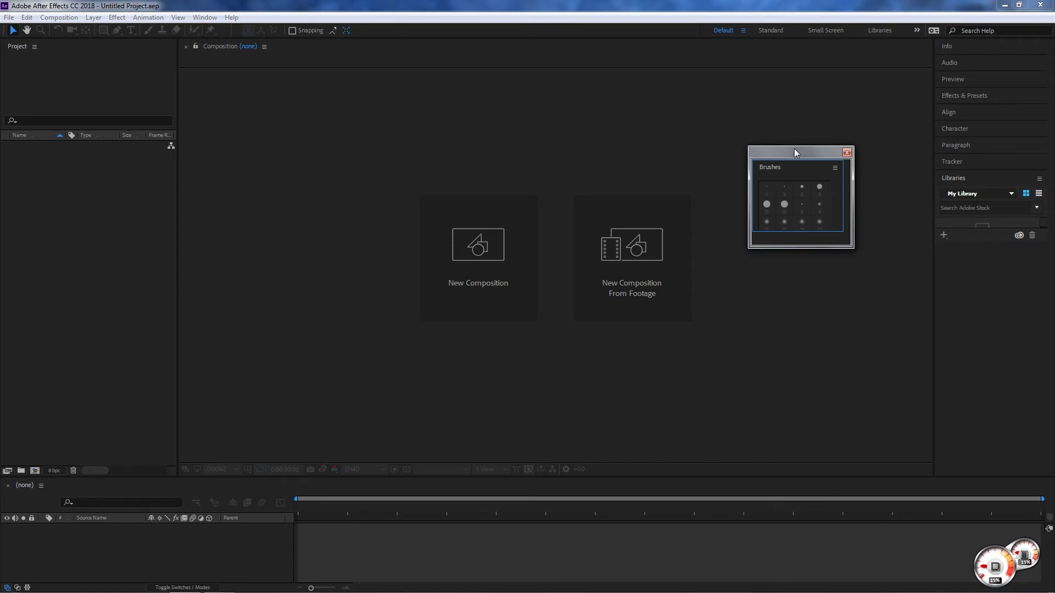
{"action": "left_click_drag", "start_coordinate": [801, 152], "coordinate": [698, 109]}
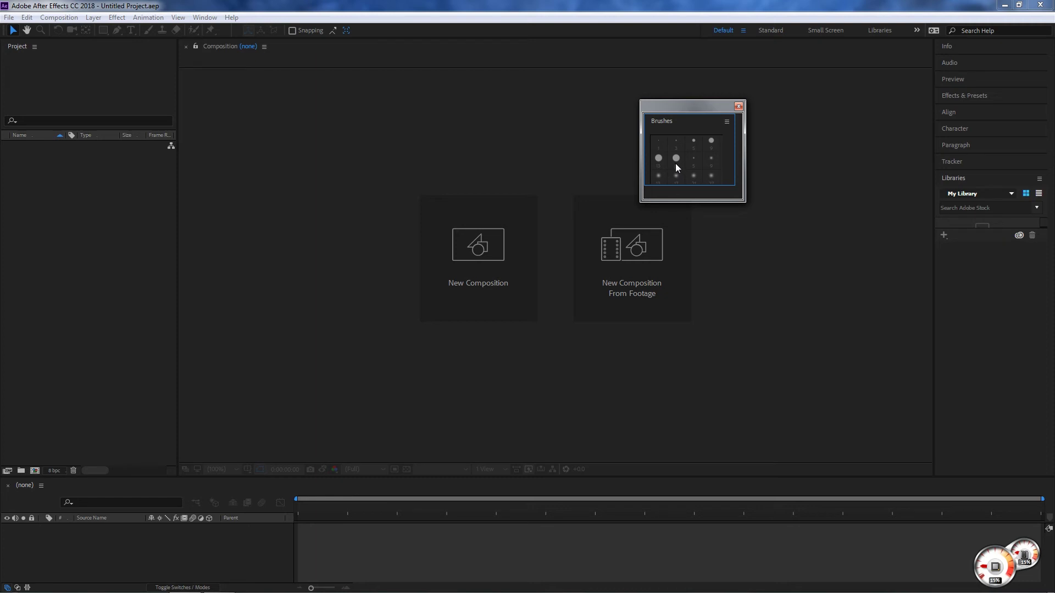
{"action": "left_click_drag", "start_coordinate": [679, 110], "coordinate": [762, 130]}
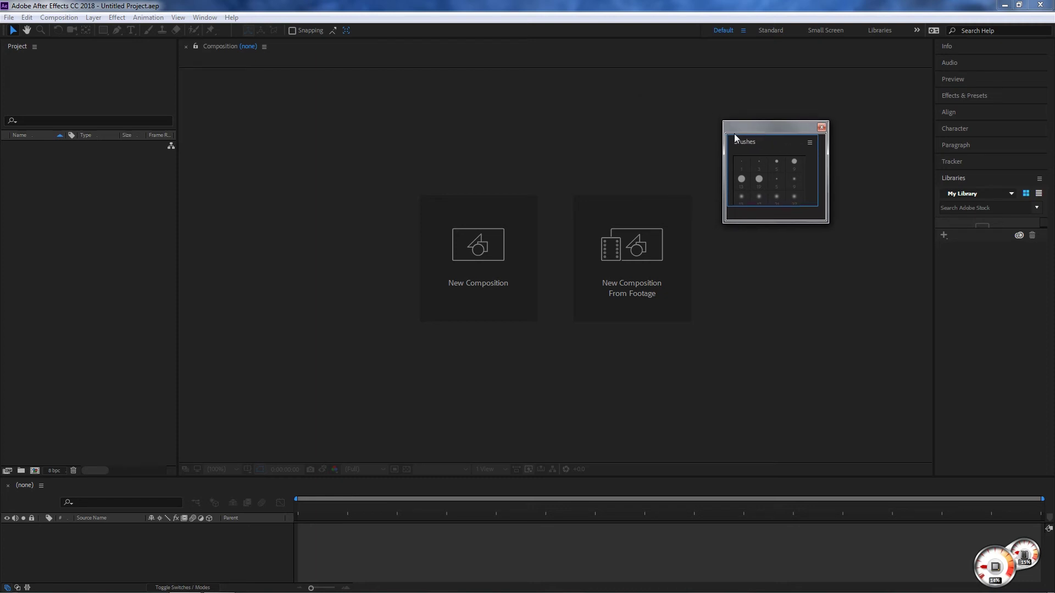
{"action": "mouse_move", "coordinate": [737, 129]}
{"action": "left_mouse_down"}
{"action": "mouse_move", "coordinate": [893, 259]}
{"action": "mouse_move", "coordinate": [976, 280]}
{"action": "left_mouse_up"}
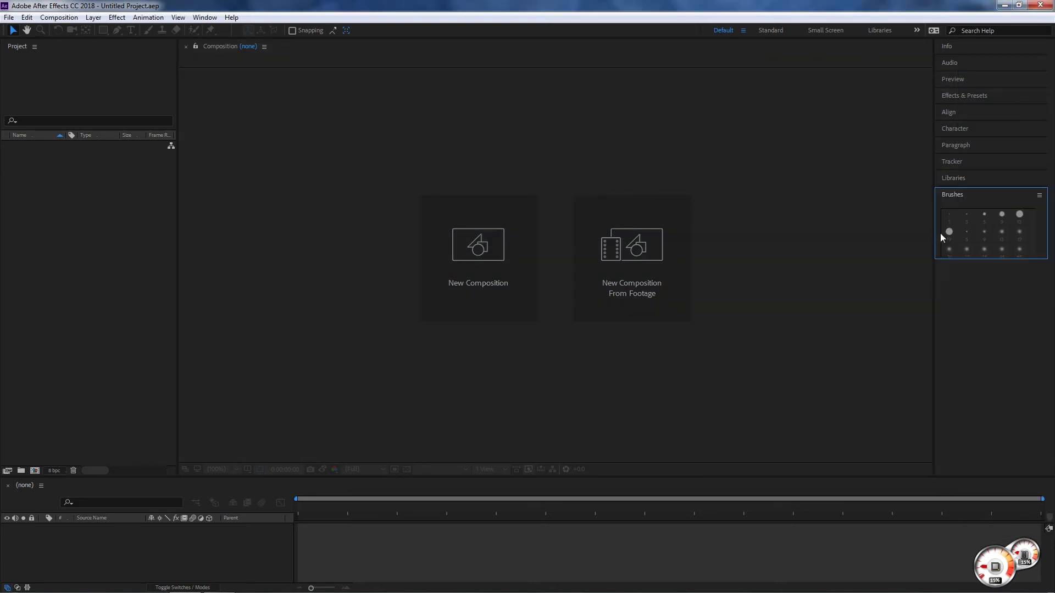
Move the Brushes panel out of the right stack and dock it as its own column
{"action": "left_click", "coordinate": [943, 216]}
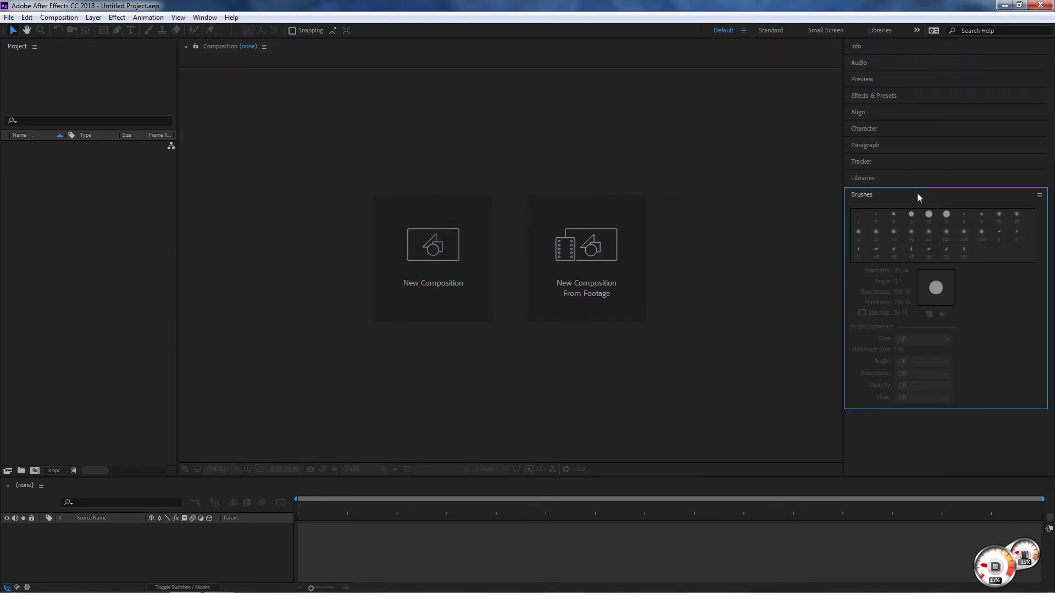
{"action": "mouse_move", "coordinate": [882, 201]}
{"action": "left_mouse_down"}
{"action": "mouse_move", "coordinate": [245, 346]}
{"action": "mouse_move", "coordinate": [564, 409]}
{"action": "mouse_move", "coordinate": [906, 411]}
{"action": "left_mouse_up"}
{"action": "left_click", "coordinate": [879, 199]}
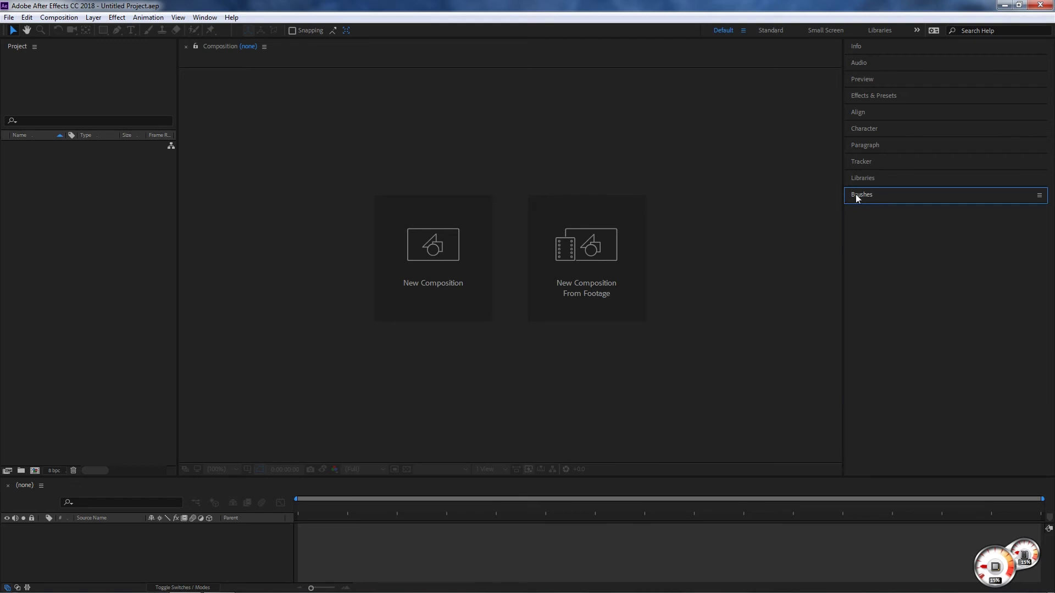
{"action": "left_click", "coordinate": [848, 197]}
{"action": "left_click", "coordinate": [873, 192]}
{"action": "mouse_move", "coordinate": [857, 196]}
{"action": "left_mouse_down"}
{"action": "mouse_move", "coordinate": [702, 199]}
{"action": "mouse_move", "coordinate": [826, 199]}
{"action": "left_mouse_up"}
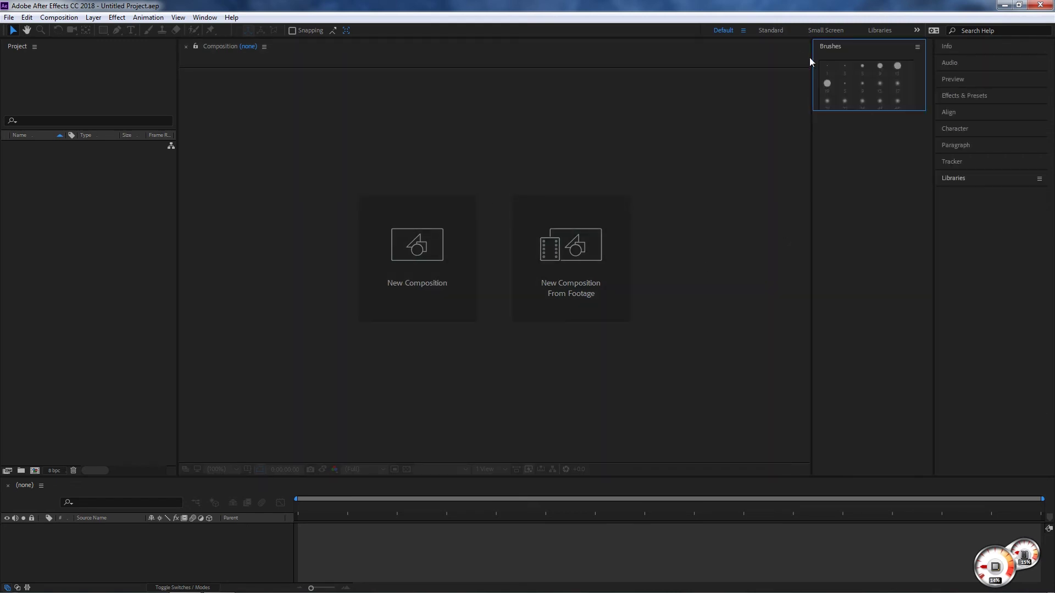
Resize the Brushes column, Composition viewer and Timeline until the viewer is wide and tall again
{"action": "mouse_move", "coordinate": [810, 57]}
{"action": "left_mouse_down"}
{"action": "mouse_move", "coordinate": [495, 82]}
{"action": "mouse_move", "coordinate": [551, 95]}
{"action": "left_mouse_up"}
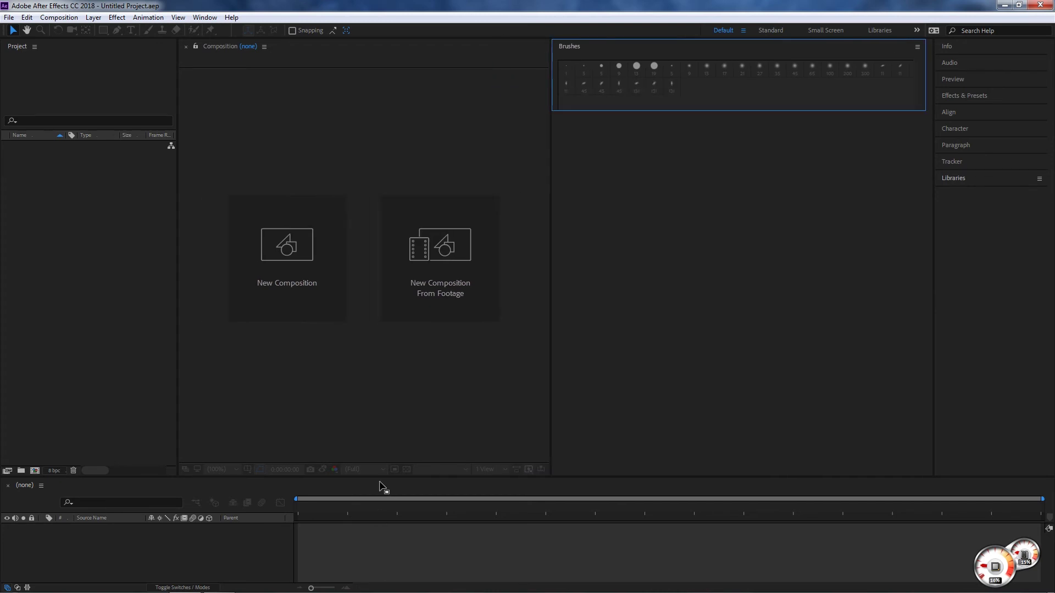
{"action": "left_click_drag", "start_coordinate": [375, 477], "coordinate": [357, 266]}
{"action": "left_click_drag", "start_coordinate": [551, 117], "coordinate": [490, 117]}
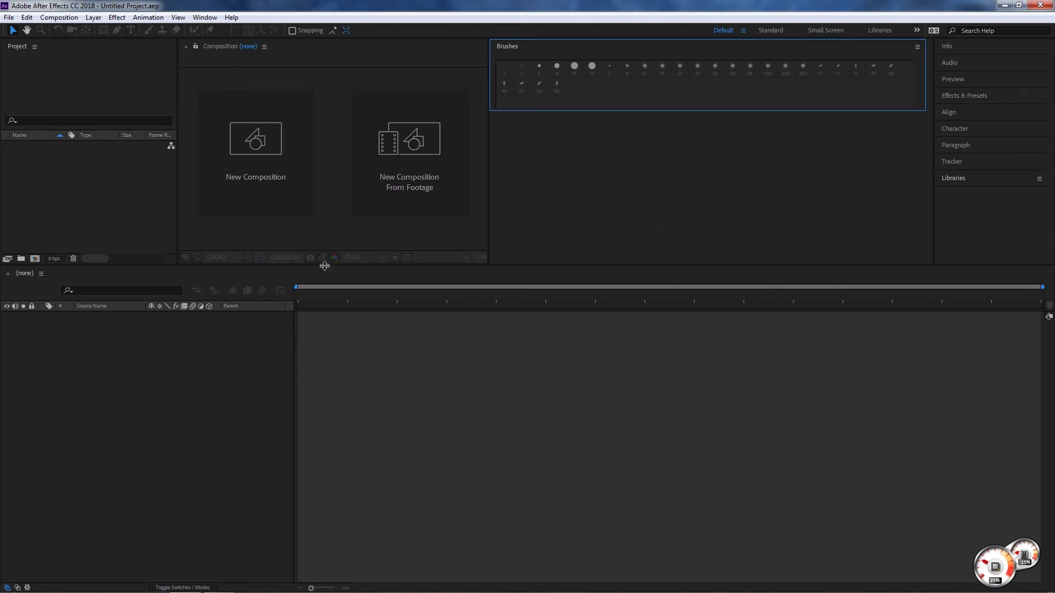
{"action": "left_click_drag", "start_coordinate": [325, 265], "coordinate": [302, 503]}
{"action": "left_click_drag", "start_coordinate": [488, 214], "coordinate": [582, 241]}
{"action": "left_click_drag", "start_coordinate": [387, 502], "coordinate": [391, 438]}
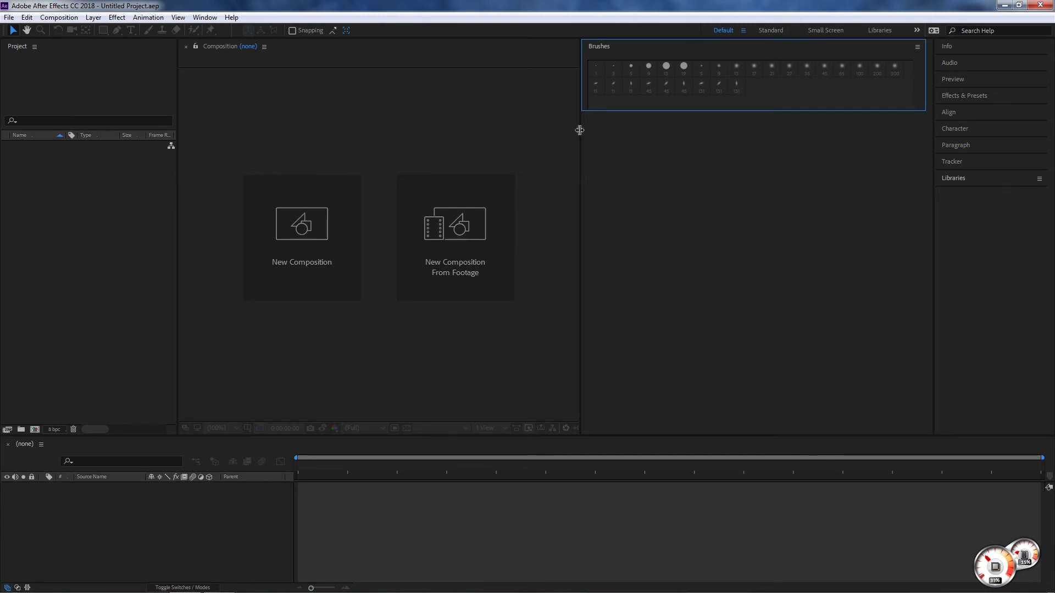
{"action": "left_click_drag", "start_coordinate": [579, 130], "coordinate": [738, 146]}
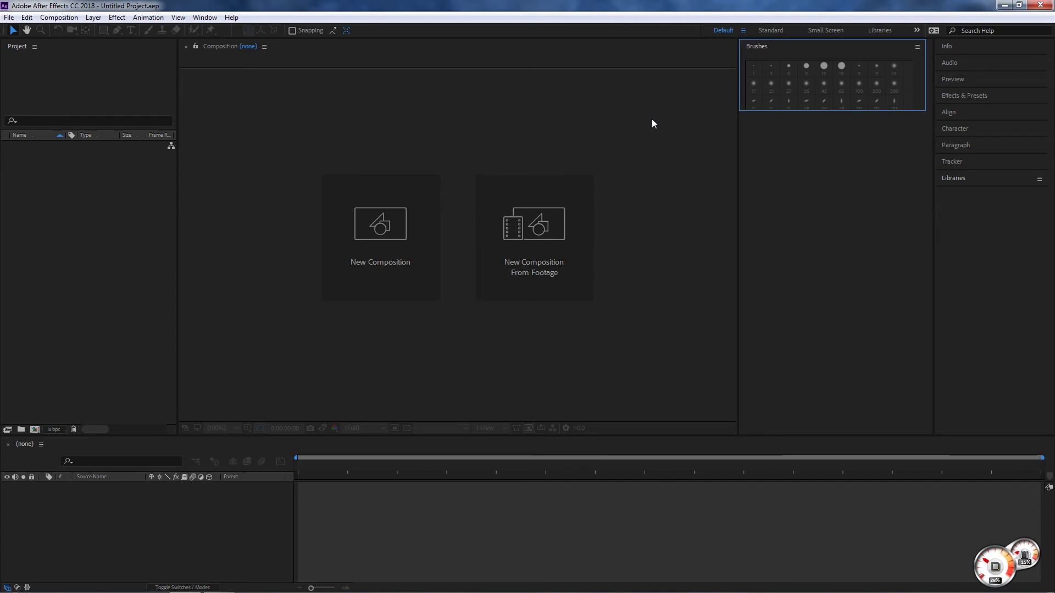
Save the current panel layout as a new workspace named 'Tutorial'
{"action": "left_click", "coordinate": [205, 17]}
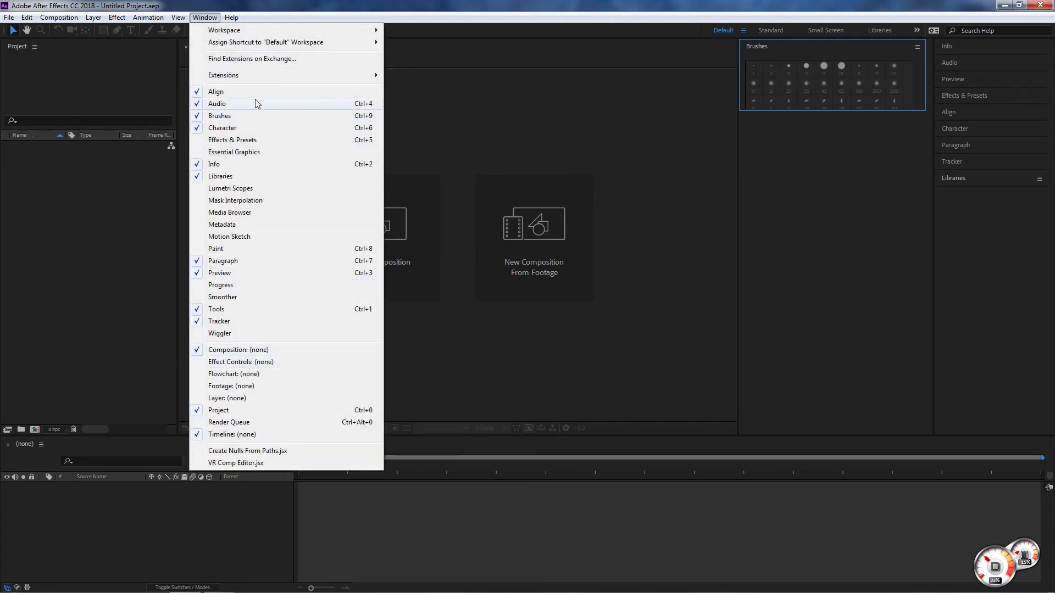
{"action": "mouse_move", "coordinate": [265, 33]}
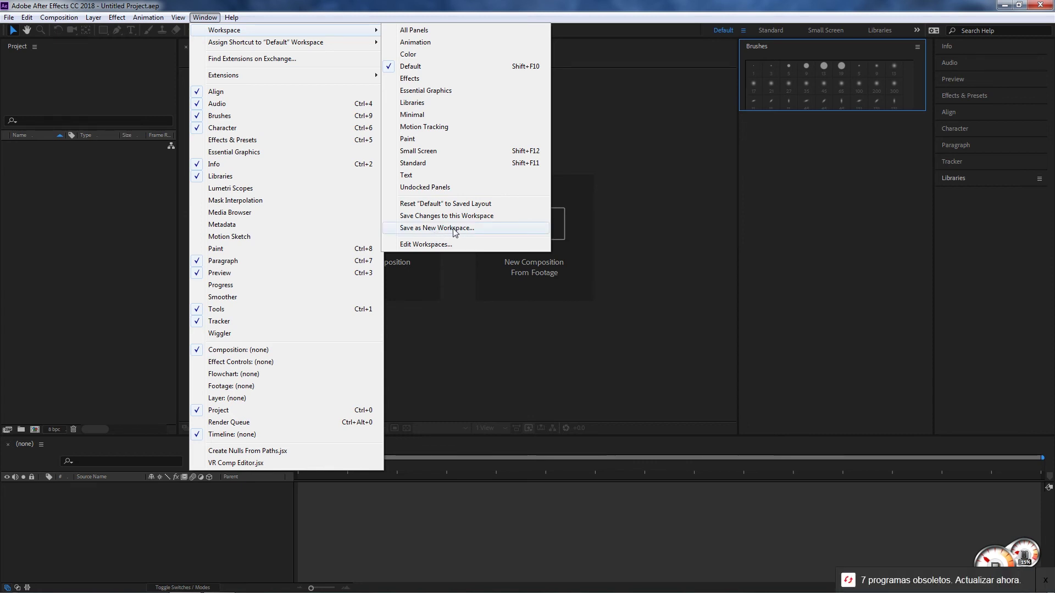
{"action": "left_click", "coordinate": [424, 228]}
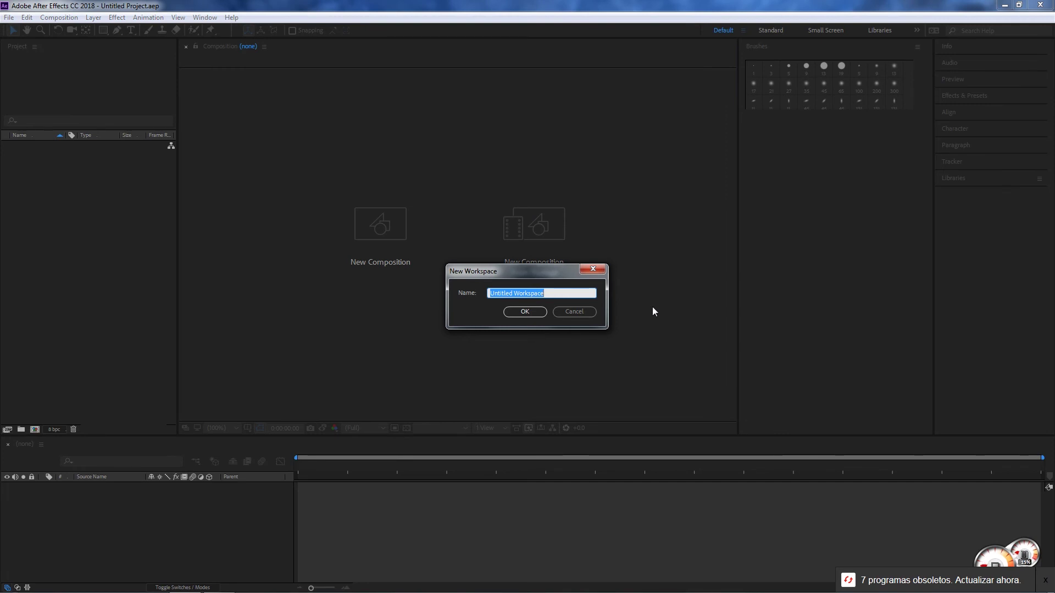
{"action": "type", "text": "Tuto"}
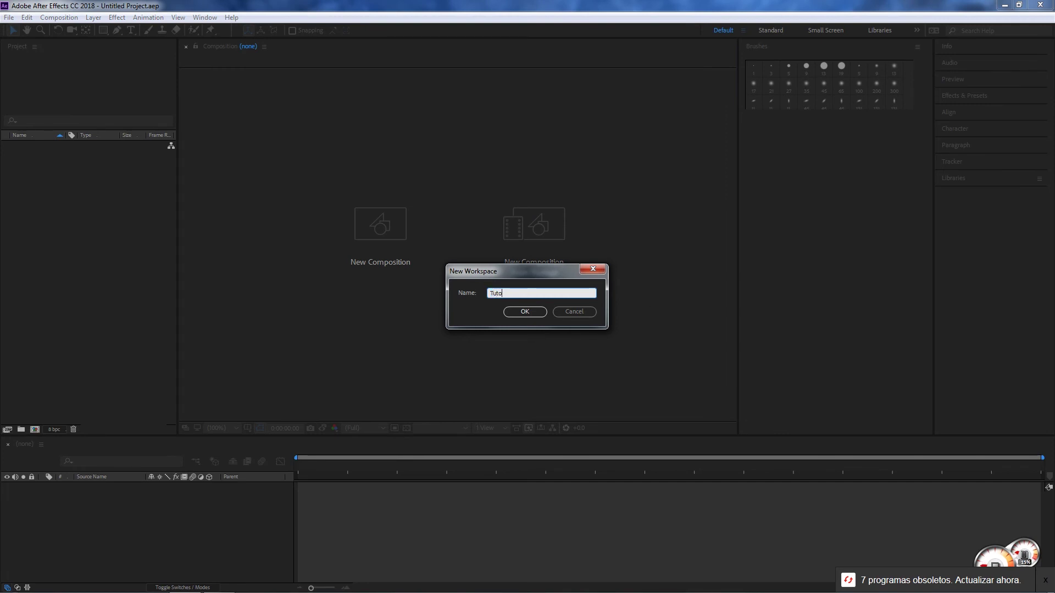
{"action": "type", "text": "rial"}
{"action": "key", "text": "Return"}
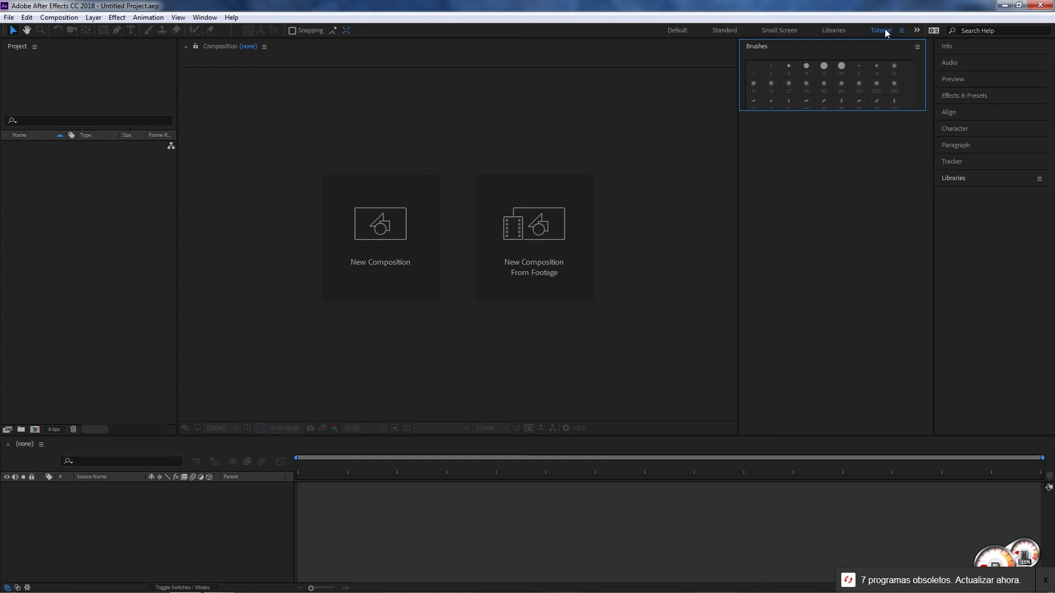
Cycle through the Libraries, Small Screen, Standard, Default and Tutorial workspaces, ending on Default
{"action": "left_click", "coordinate": [835, 30]}
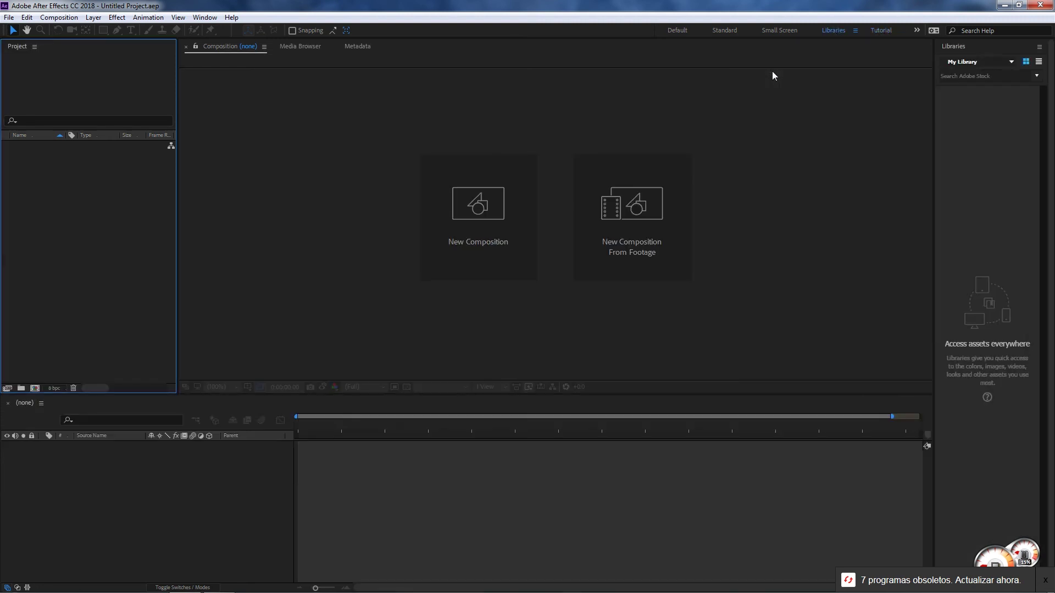
{"action": "left_click", "coordinate": [779, 30]}
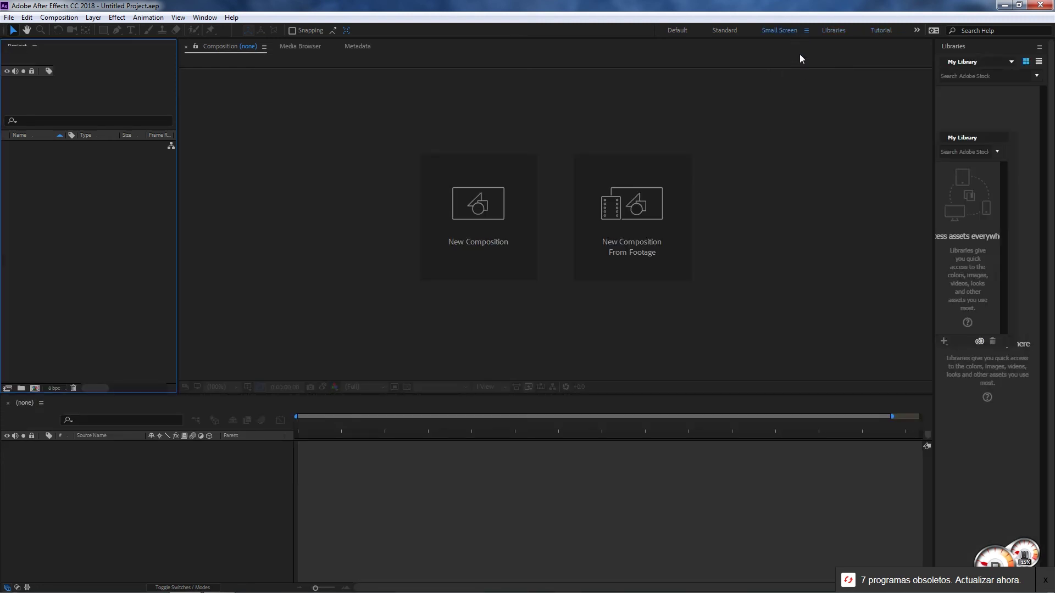
{"action": "left_click", "coordinate": [720, 30]}
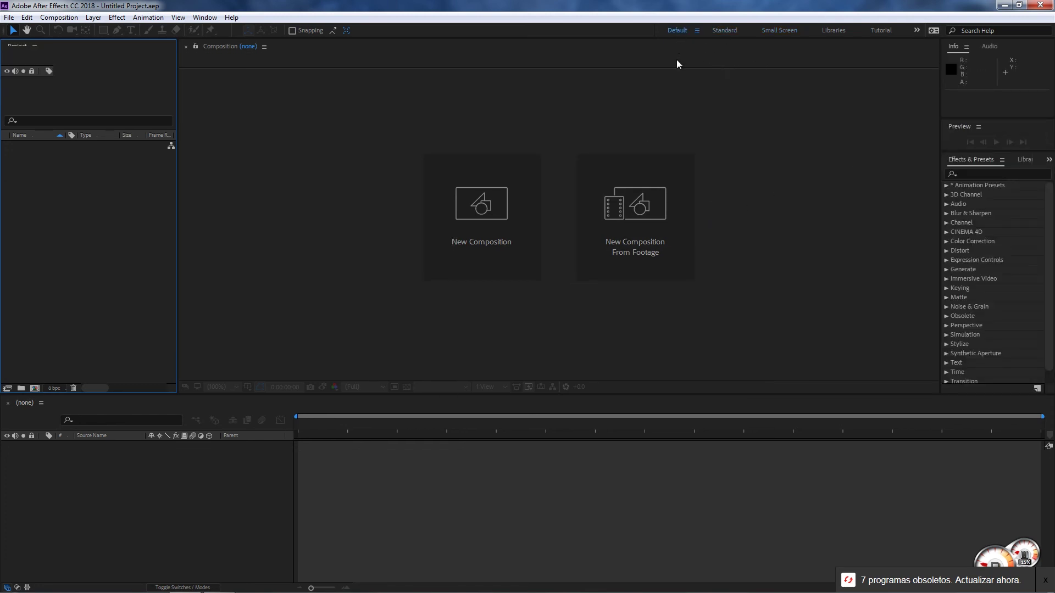
{"action": "left_click", "coordinate": [677, 30]}
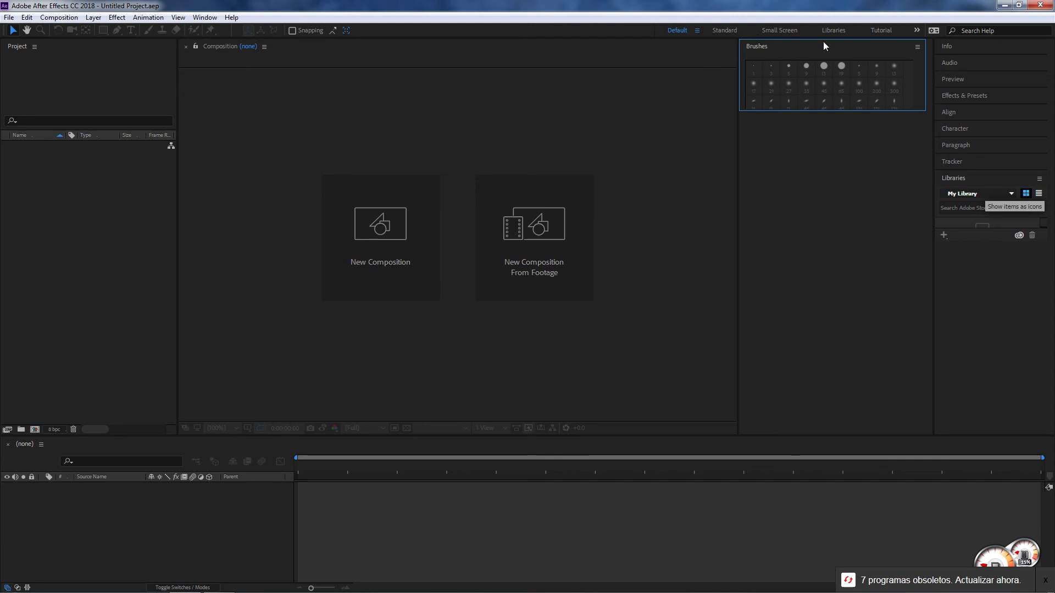
{"action": "left_click", "coordinate": [879, 32]}
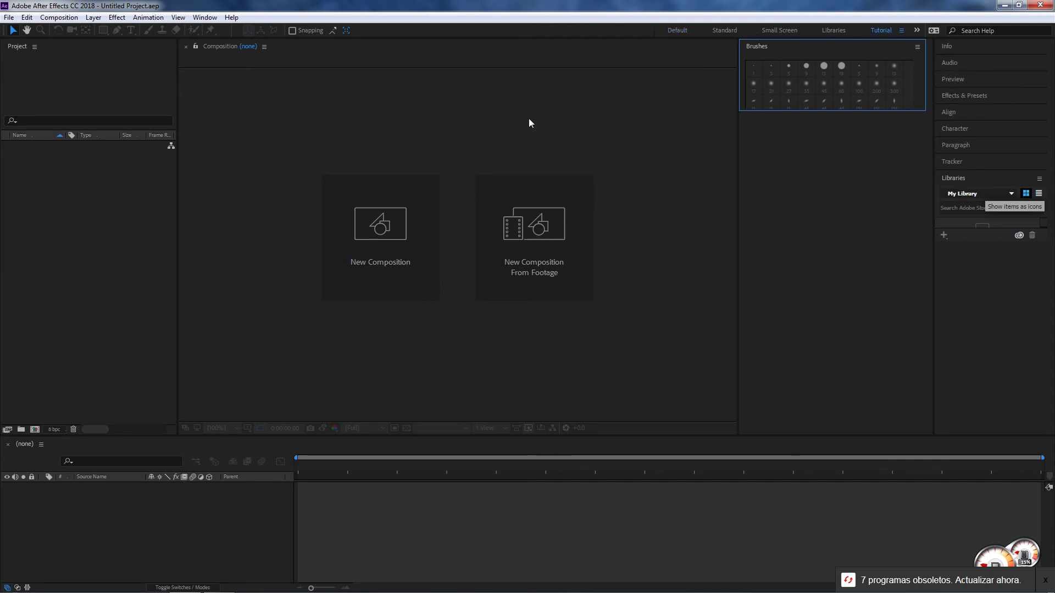
{"action": "left_click", "coordinate": [665, 30]}
Reset the Default workspace to its saved layout, then return to the Tutorial workspace
{"action": "left_click", "coordinate": [210, 21]}
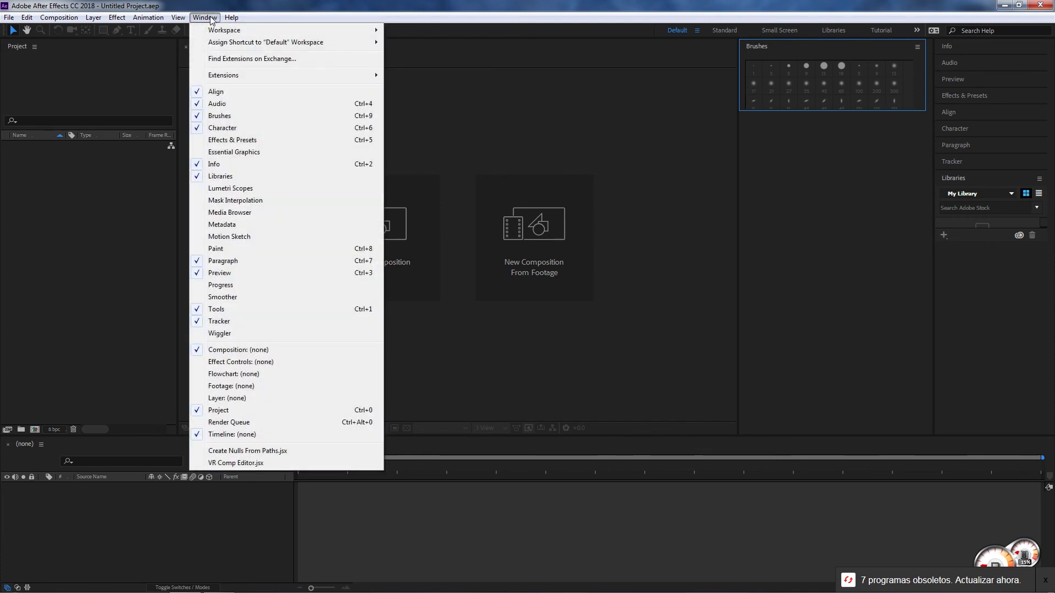
{"action": "mouse_move", "coordinate": [223, 30]}
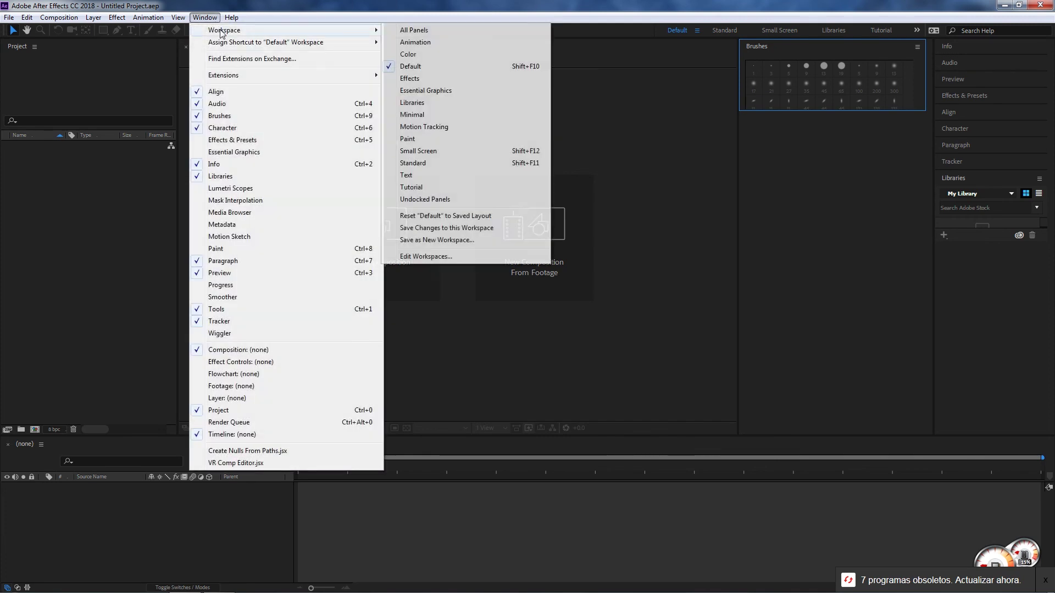
{"action": "left_click", "coordinate": [454, 216]}
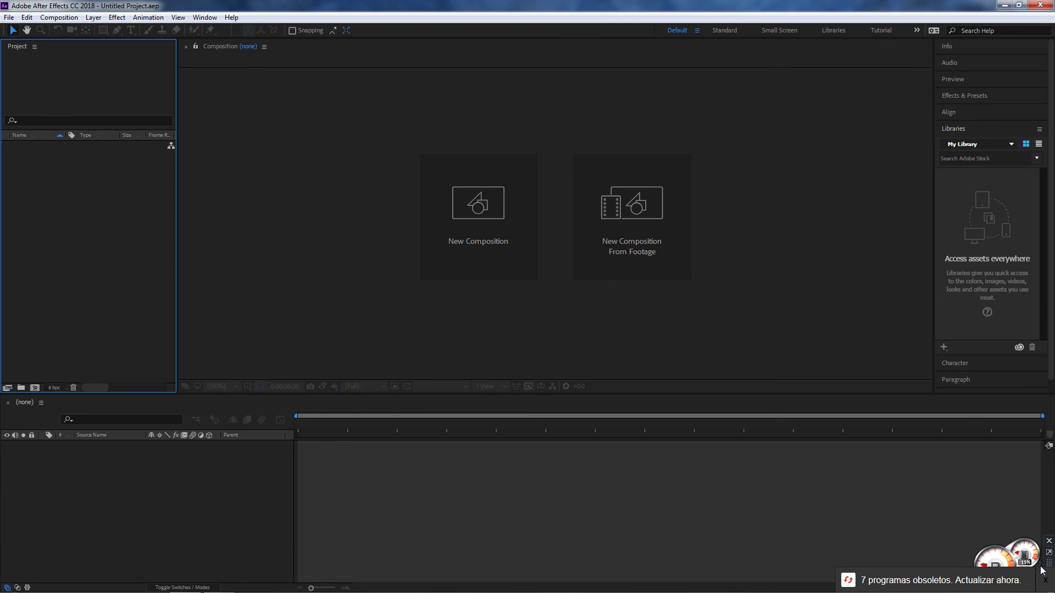
{"action": "left_click", "coordinate": [880, 30]}
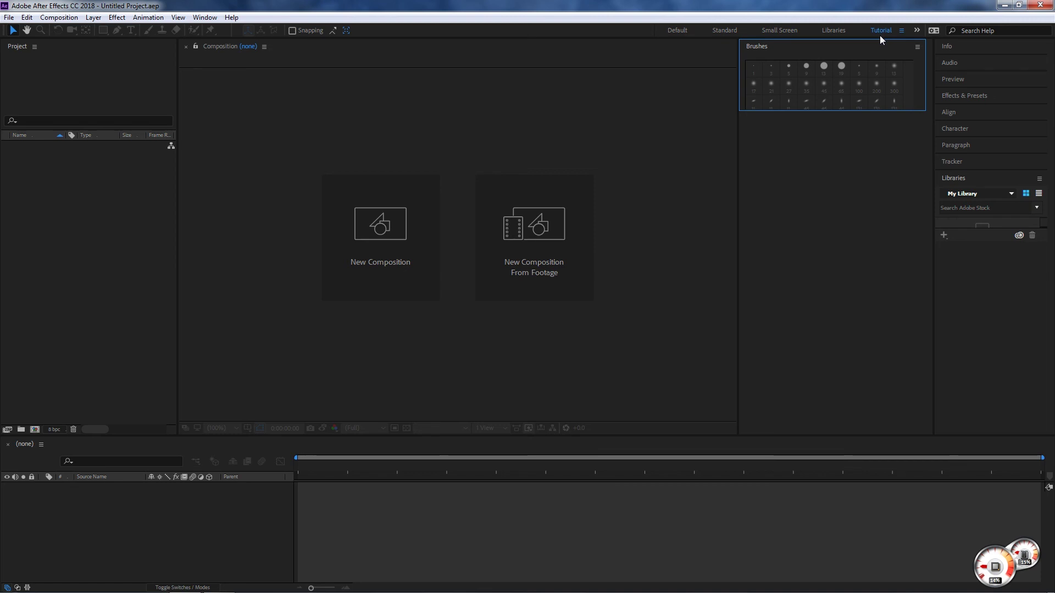
Delete the Tutorial workspace through Edit Workspaces and confirm with OK
{"action": "right_click", "coordinate": [879, 35]}
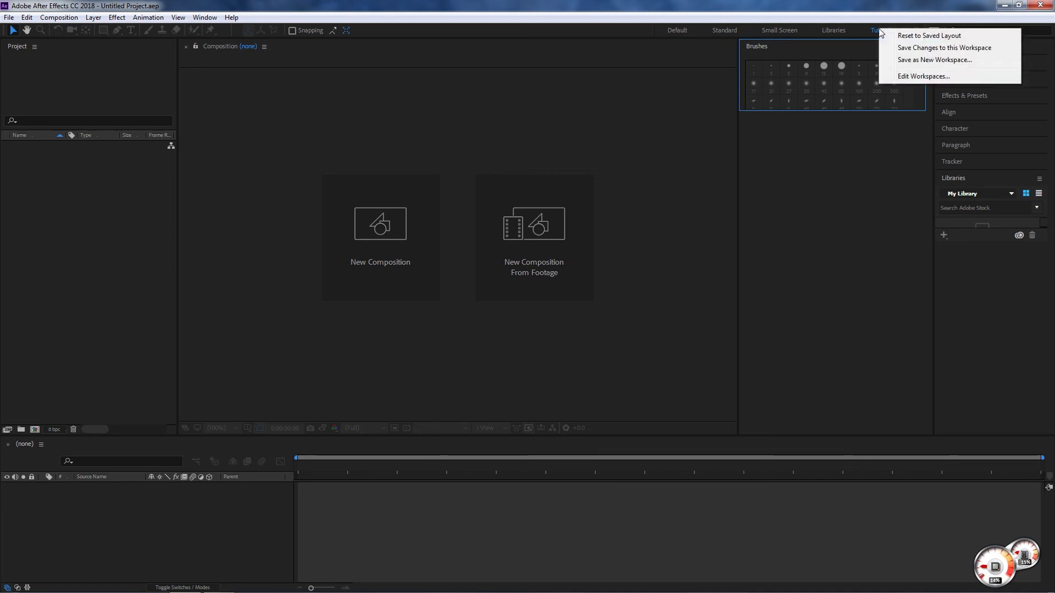
{"action": "left_click", "coordinate": [908, 77]}
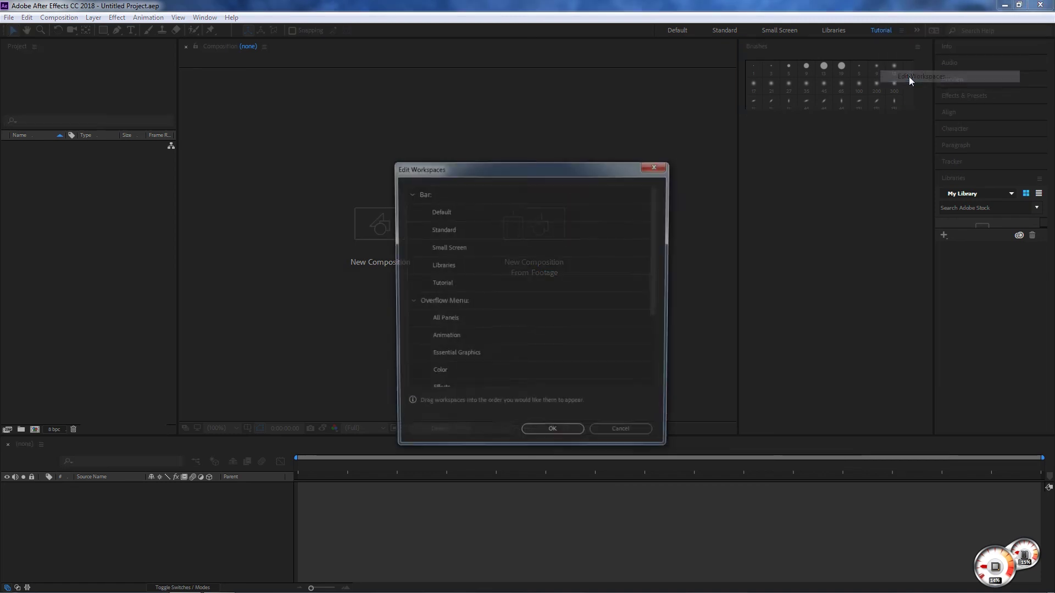
{"action": "left_click", "coordinate": [444, 284]}
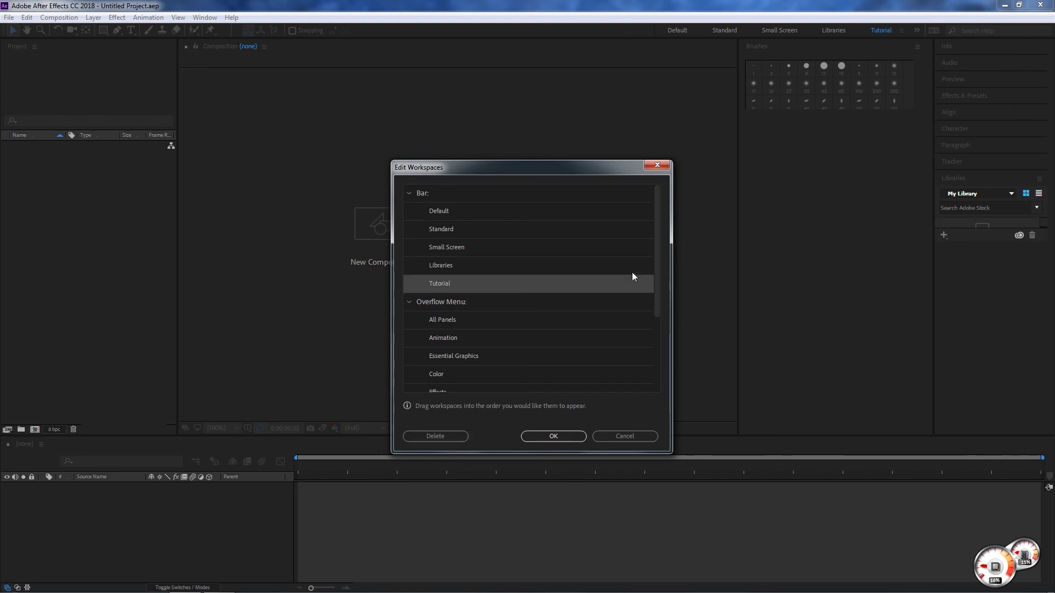
{"action": "left_click", "coordinate": [426, 437]}
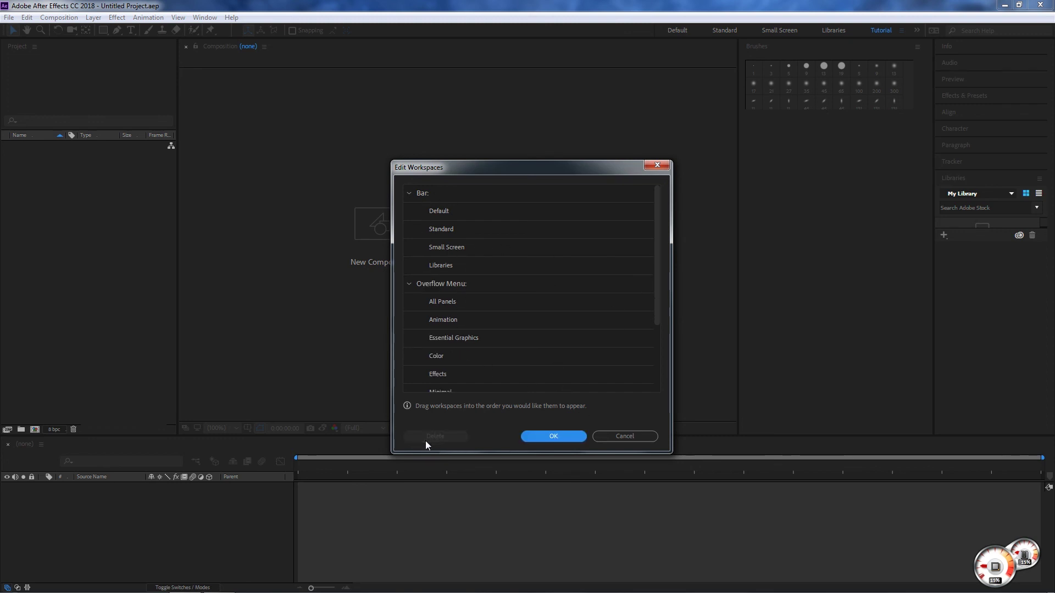
{"action": "left_click", "coordinate": [549, 435]}
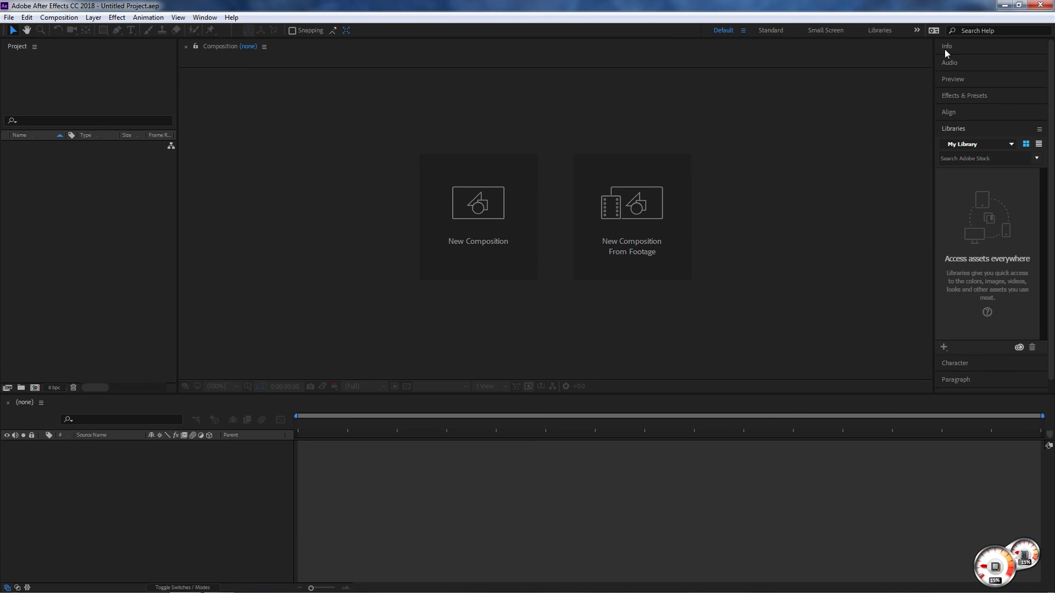
{"action": "left_click", "coordinate": [161, 327]}
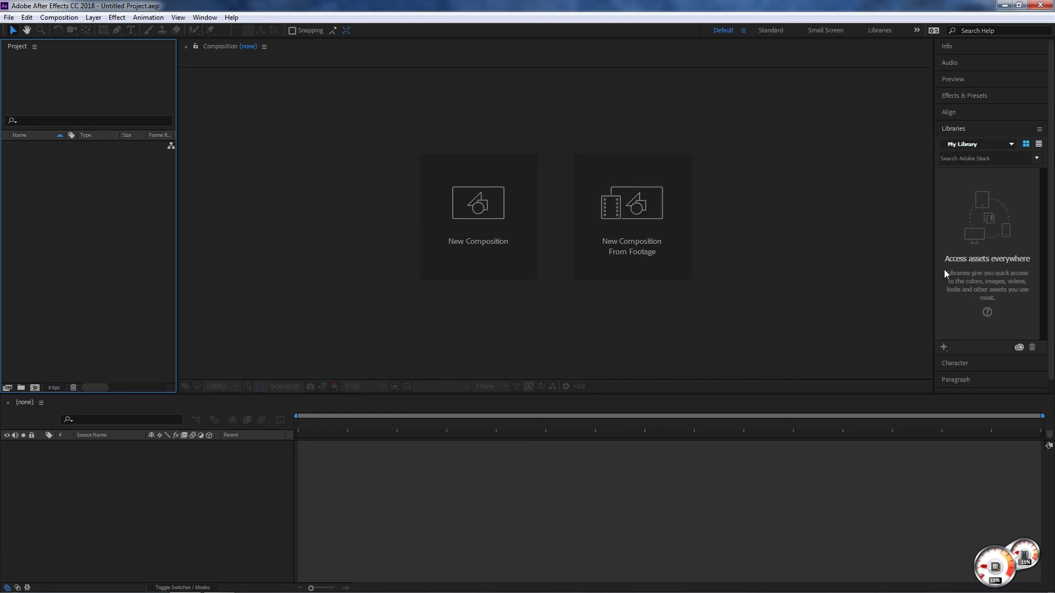
Widen the Libraries and Project columns and drag the viewer/Timeline divider down for a taller viewer
{"action": "left_click_drag", "start_coordinate": [934, 271], "coordinate": [877, 283]}
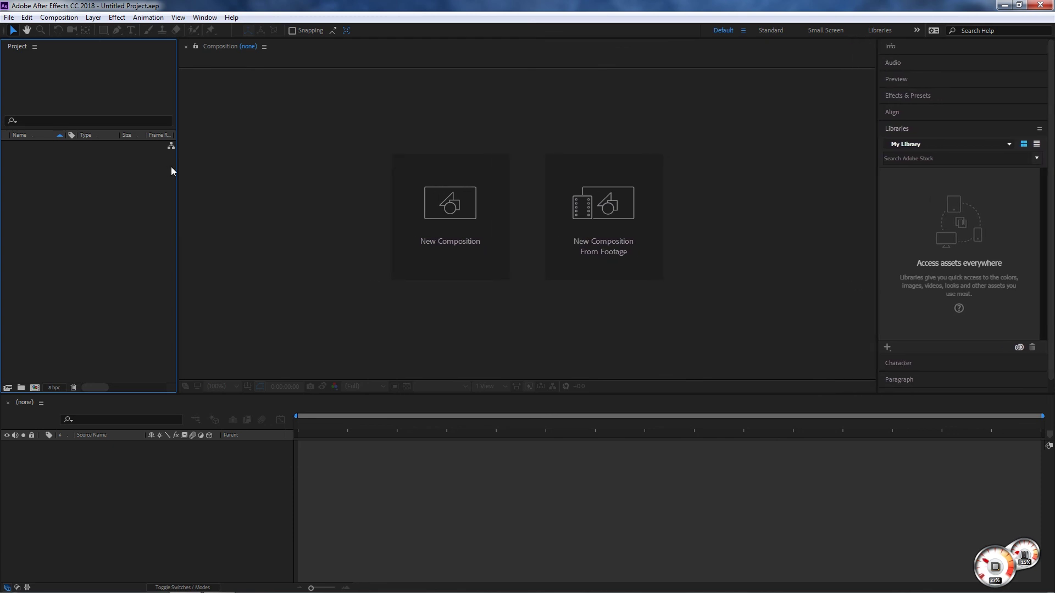
{"action": "left_click_drag", "start_coordinate": [177, 168], "coordinate": [219, 177]}
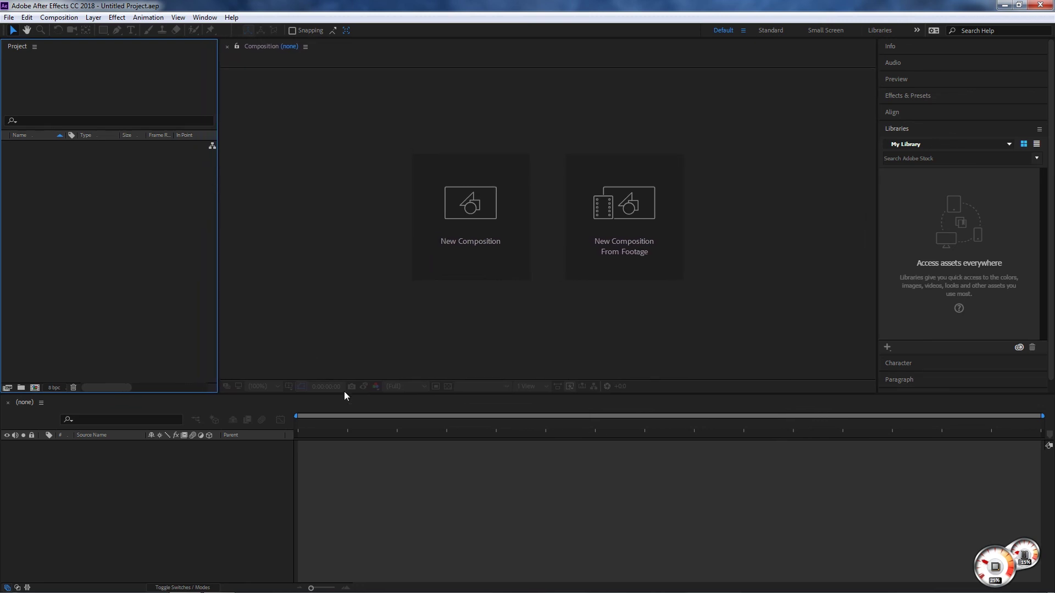
{"action": "left_click_drag", "start_coordinate": [354, 395], "coordinate": [354, 457]}
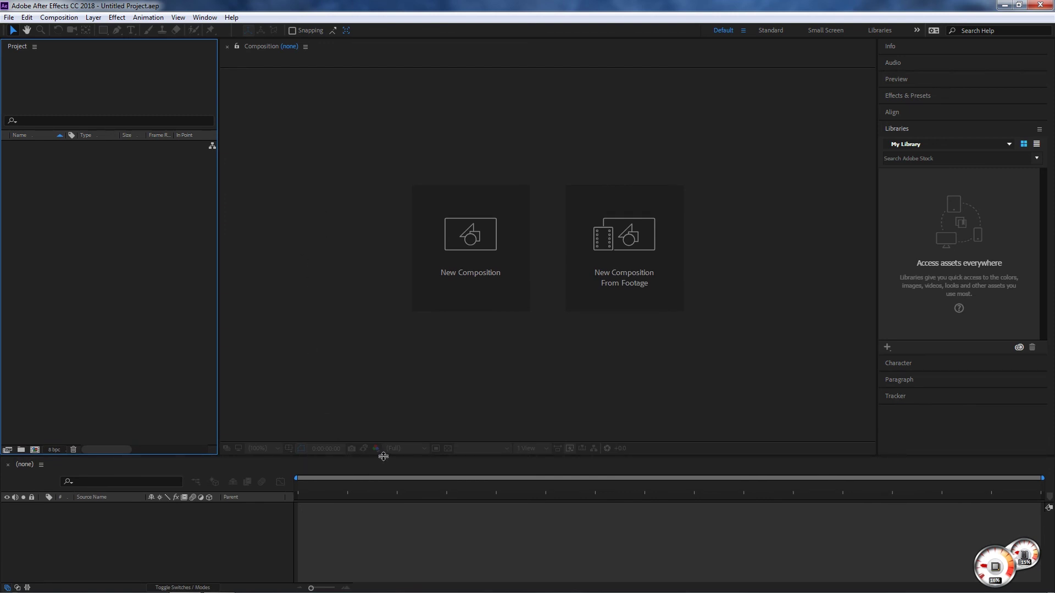
{"action": "left_click_drag", "start_coordinate": [383, 457], "coordinate": [388, 455]}
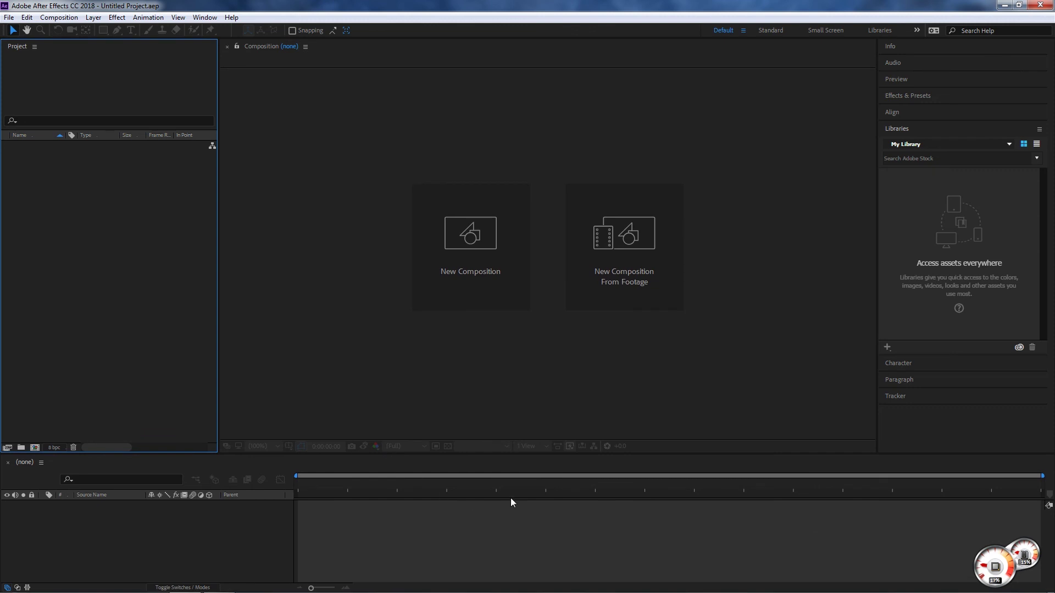